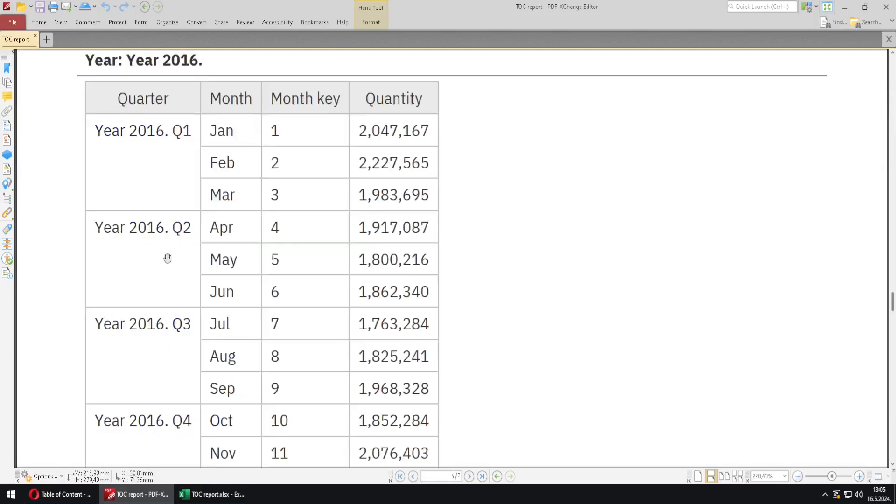
# Follow the Go to TOC link from the Year 2016 page and examine the Year 2016 entries in the table of contents
pyautogui.scroll(2, 368, 263)
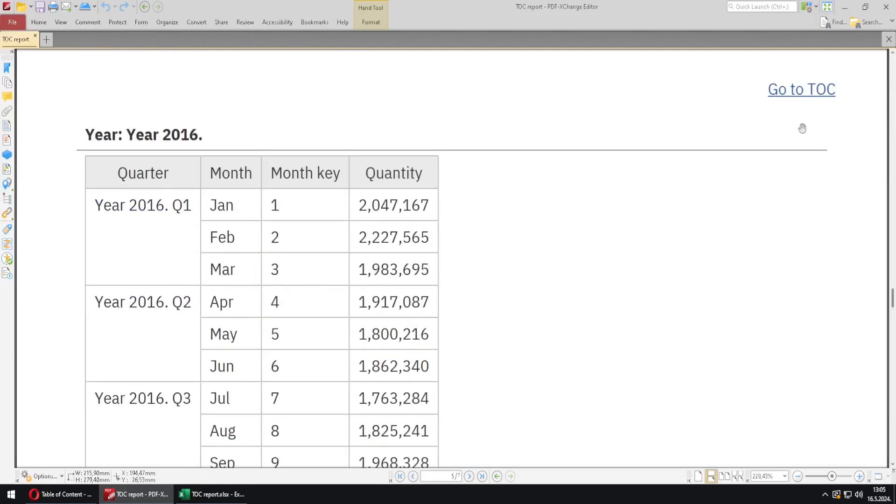
pyautogui.click(808, 97)
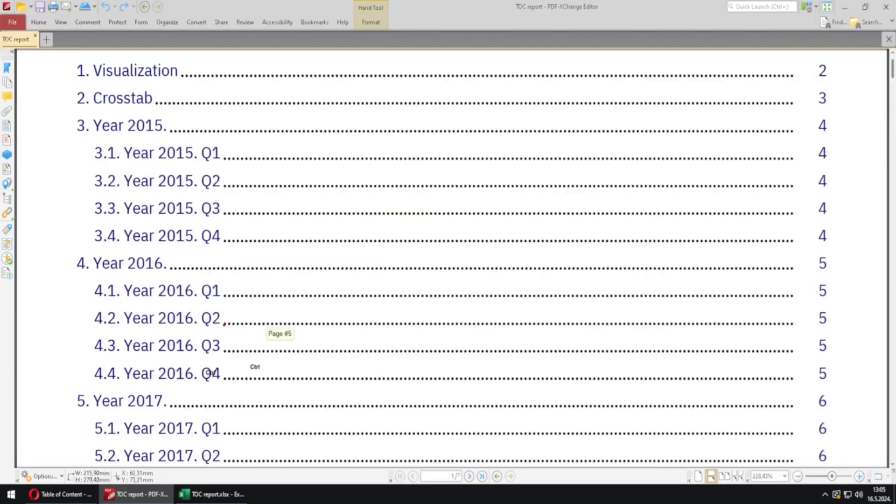
pyautogui.moveTo(48, 388)
pyautogui.mouseDown()
pyautogui.moveTo(606, 259)
pyautogui.moveTo(842, 248)
pyautogui.mouseUp()
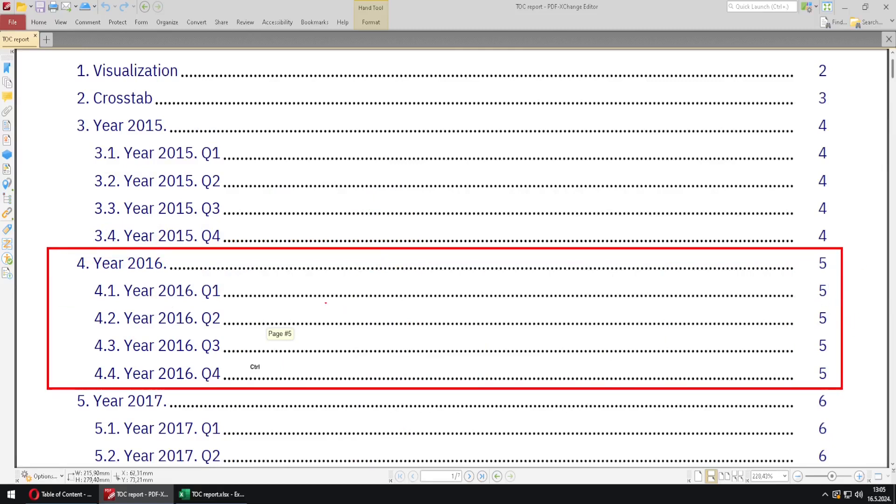
pyautogui.moveTo(171, 259); pyautogui.dragTo(190, 257)
pyautogui.moveTo(225, 345); pyautogui.dragTo(253, 337)
pyautogui.press('Escape')
# Follow the Year 2016. Q3 entry to its report page and return to the table of contents
pyautogui.click(207, 346)
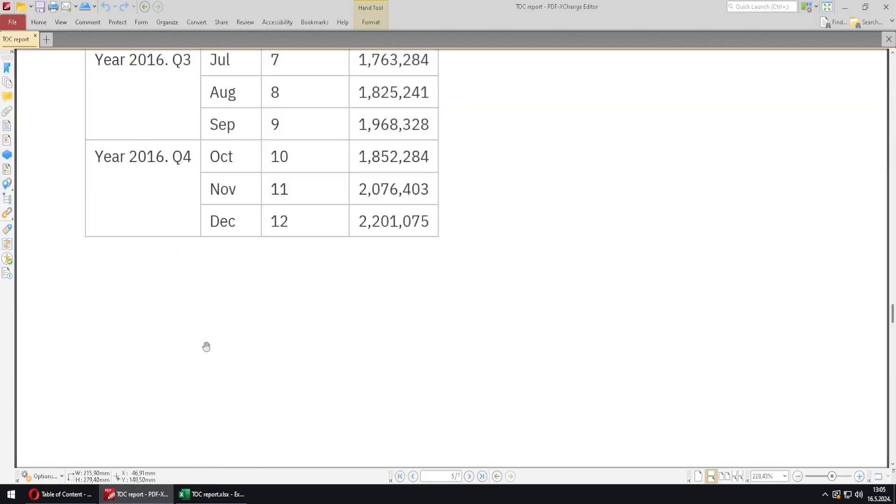
pyautogui.scroll(5, 786, 274)
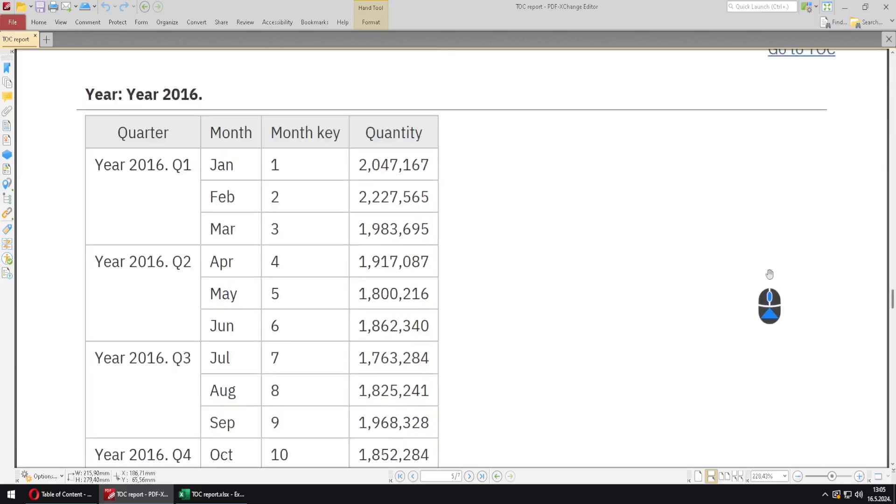
pyautogui.scroll(3, 769, 274)
pyautogui.click(800, 178)
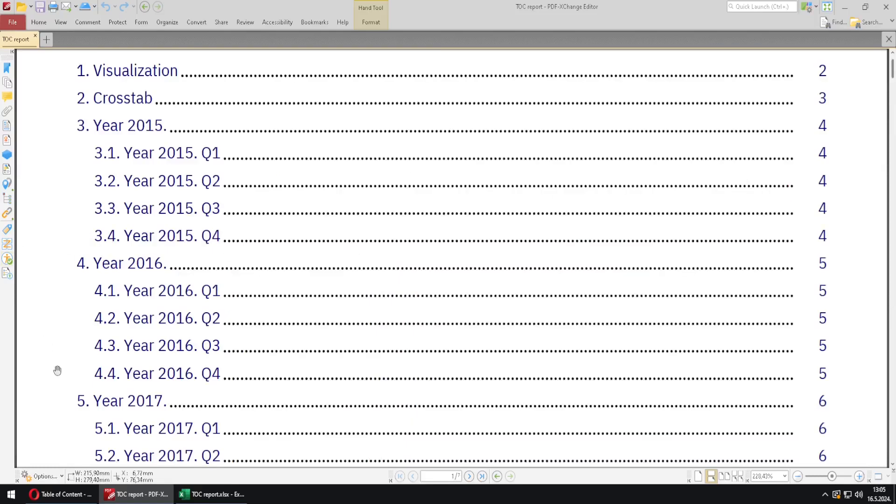
# Switch to the Table of Content report in IBM Cognos Analytics and review its TOC, Visualization and Crosstab pages
pyautogui.click(73, 497)
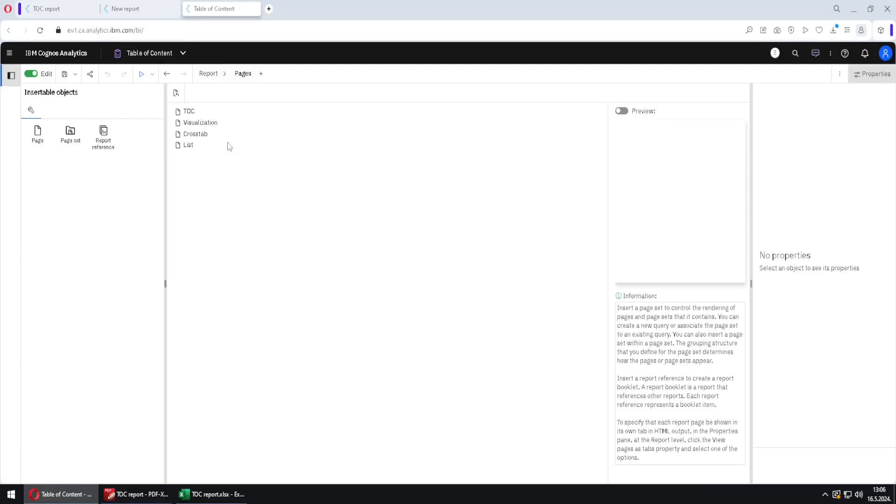
pyautogui.doubleClick(189, 111)
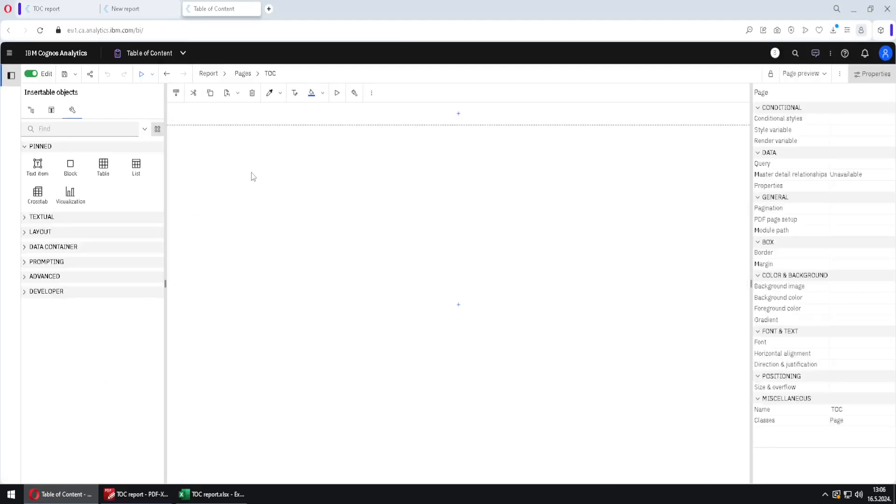
pyautogui.click(220, 74)
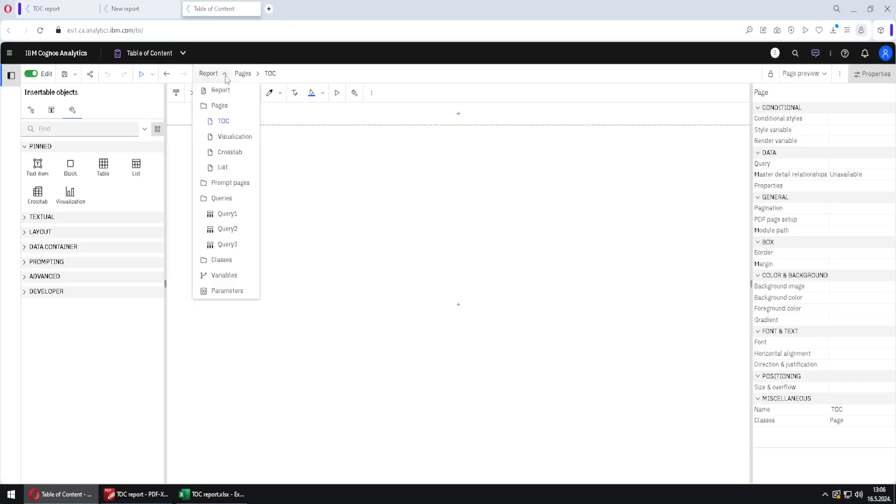
pyautogui.click(240, 140)
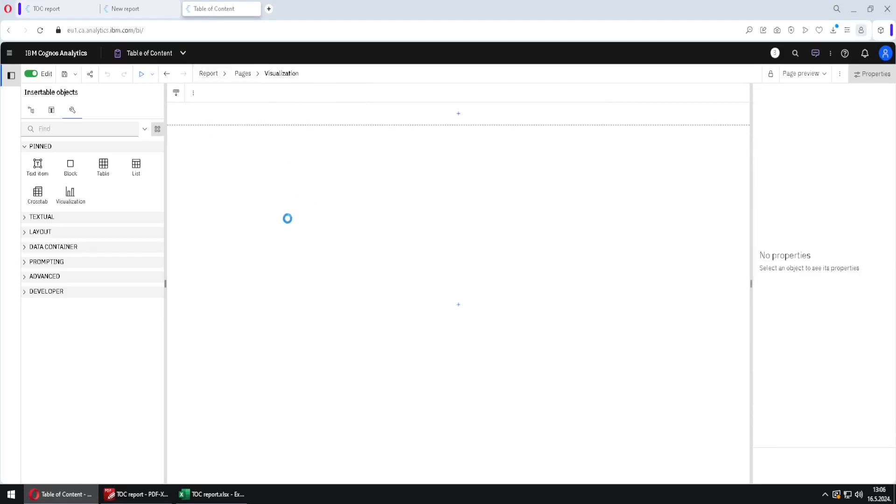
pyautogui.click(220, 75)
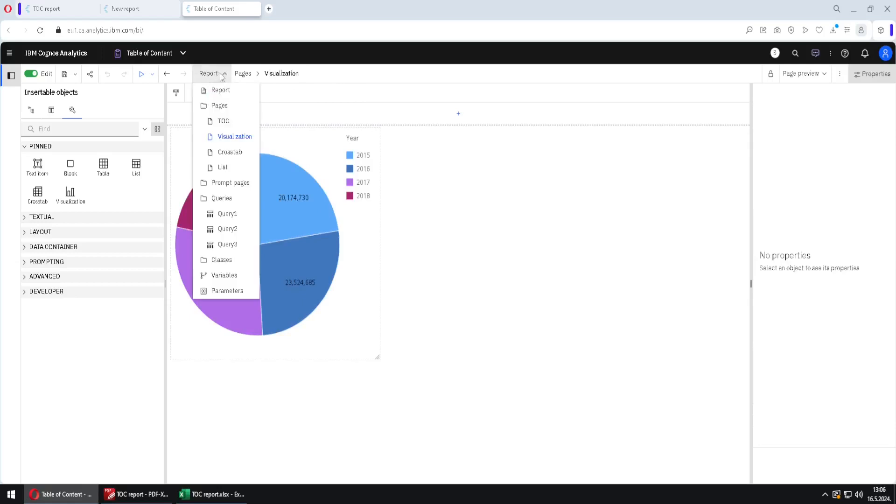
pyautogui.click(233, 152)
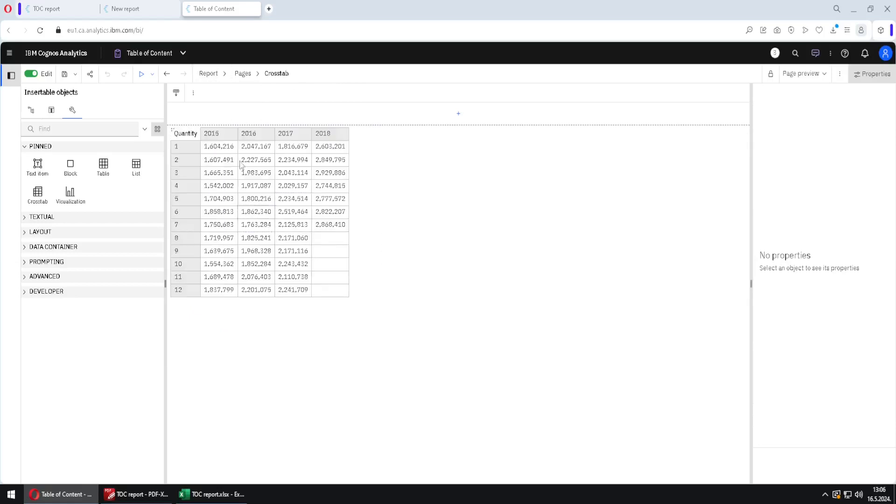
# Group the list on the List page by the Year and Quarter columns
pyautogui.click(220, 76)
pyautogui.click(226, 168)
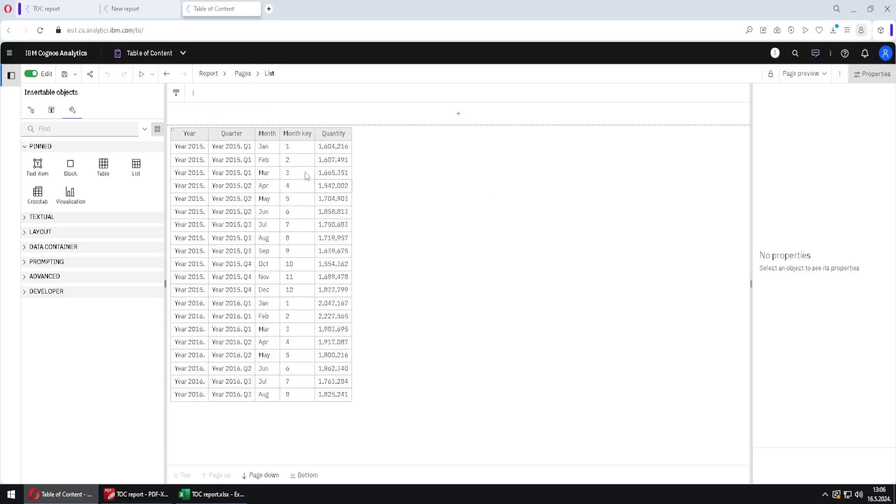
pyautogui.click(206, 151)
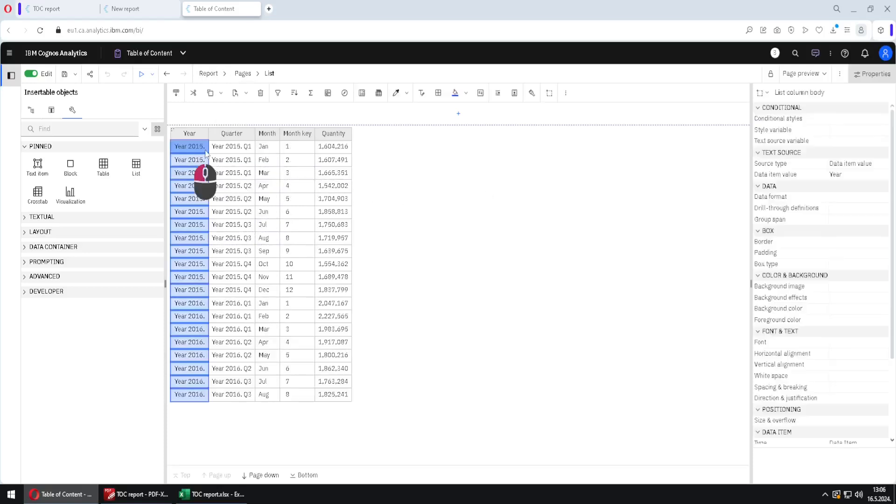
pyautogui.keyDown('ctrl'); pyautogui.click(239, 153); pyautogui.keyUp('ctrl')
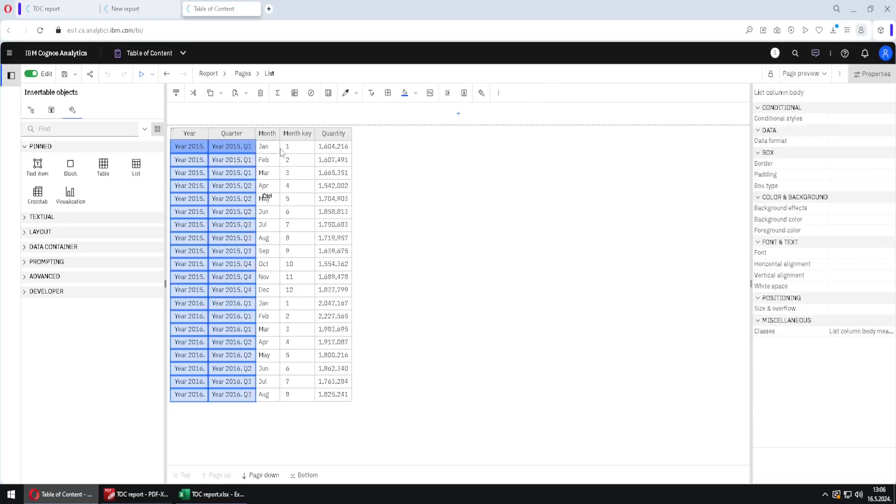
pyautogui.click(328, 95)
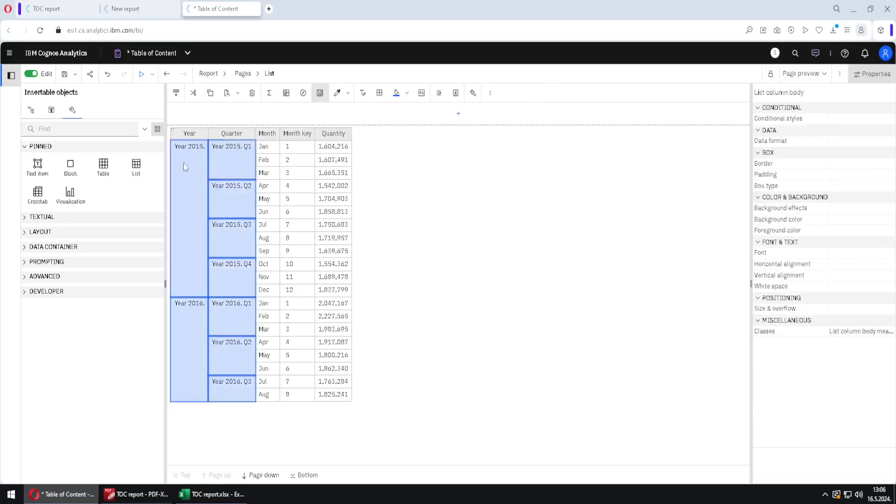
# Section the grouped list by the Year column
pyautogui.click(184, 201)
pyautogui.click(380, 93)
pyautogui.click(415, 111)
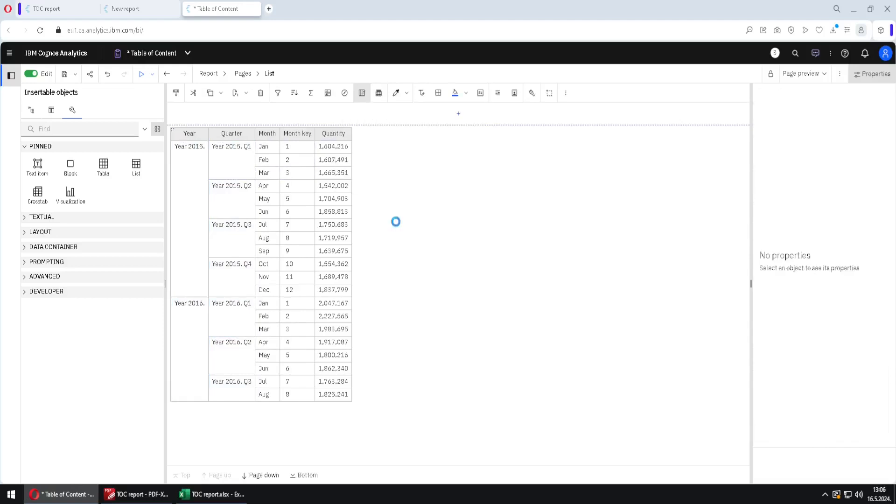
# Set a page break on the Year section so each year starts on its own page
pyautogui.click(268, 139)
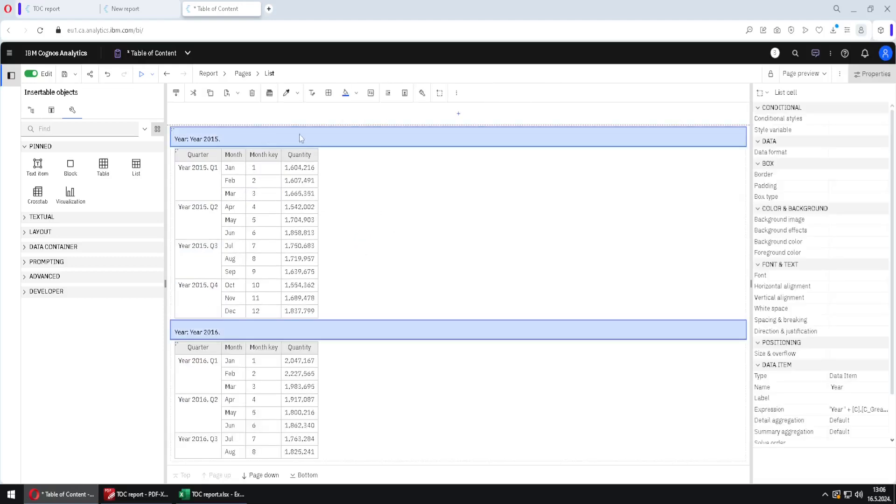
pyautogui.click(269, 93)
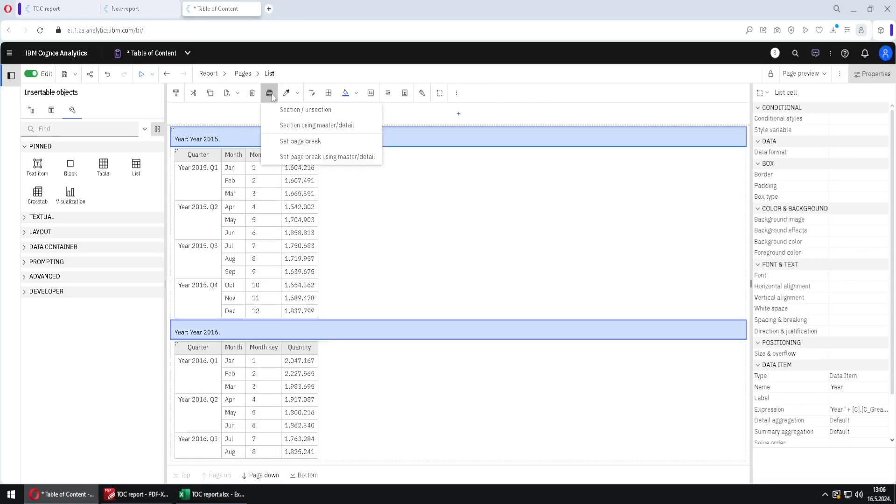
pyautogui.click(331, 140)
pyautogui.click(483, 308)
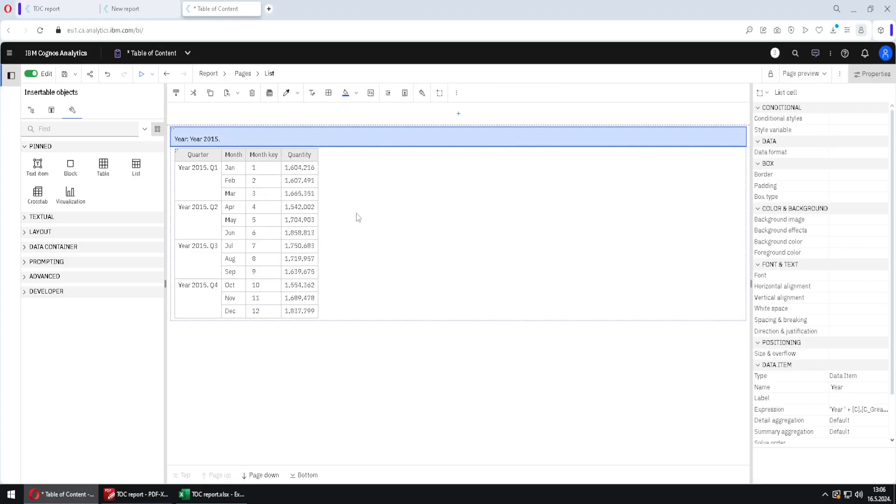
# Insert a Table of contents object into the body of the TOC page
pyautogui.click(224, 74)
pyautogui.click(237, 120)
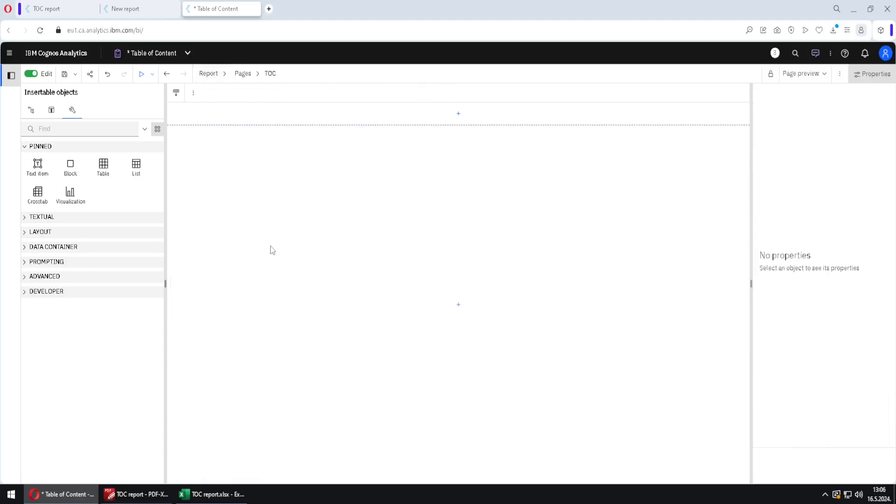
pyautogui.click(76, 279)
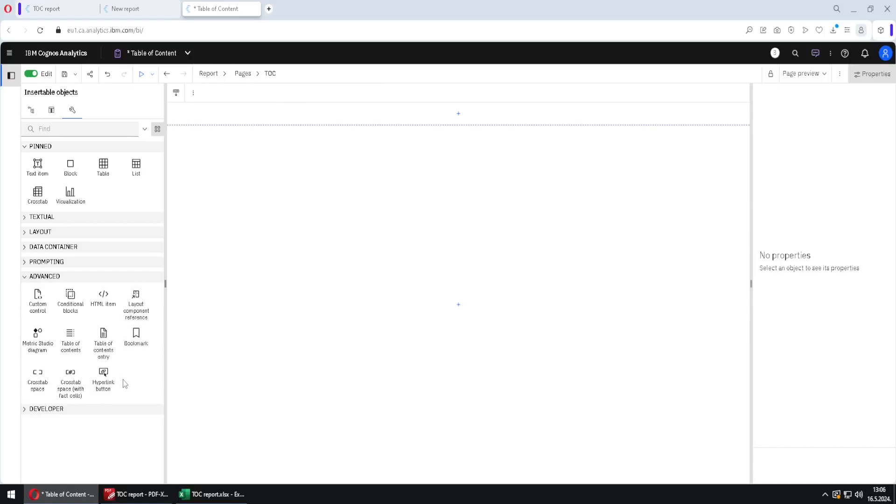
pyautogui.moveTo(71, 359); pyautogui.dragTo(248, 172)
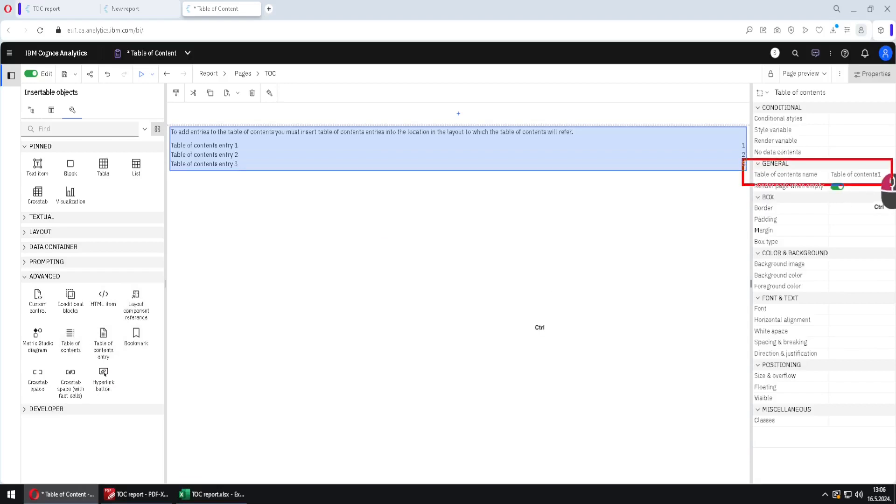
# Rename the table of contents object as TOC1
pyautogui.press('Escape')
pyautogui.click(883, 175)
pyautogui.moveTo(883, 175); pyautogui.dragTo(811, 173)
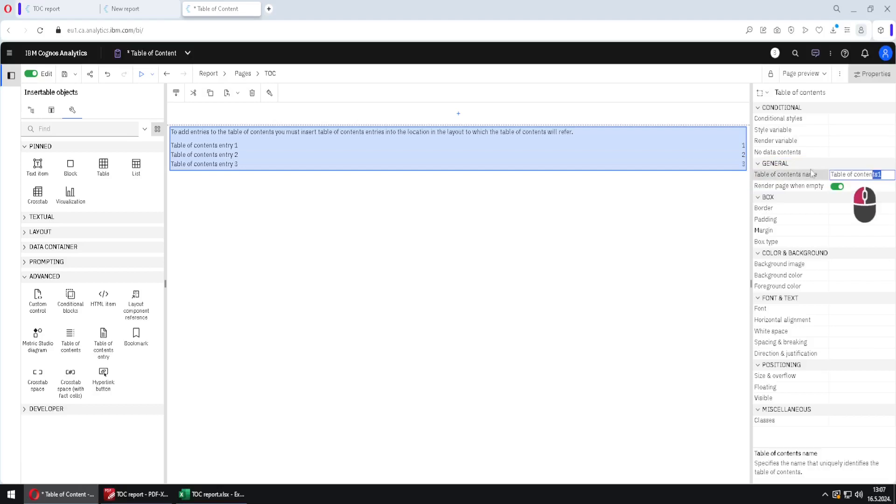
pyautogui.write('TOC1')
pyautogui.press('BackSpace')
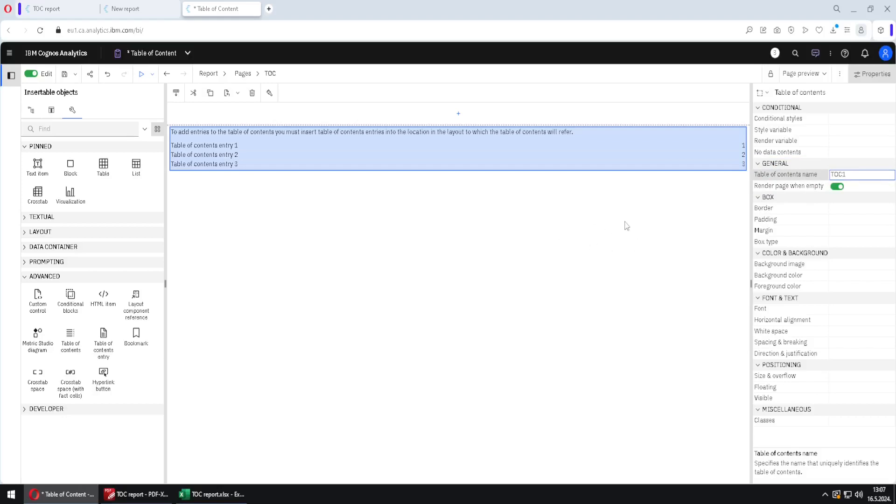
pyautogui.press('Return')
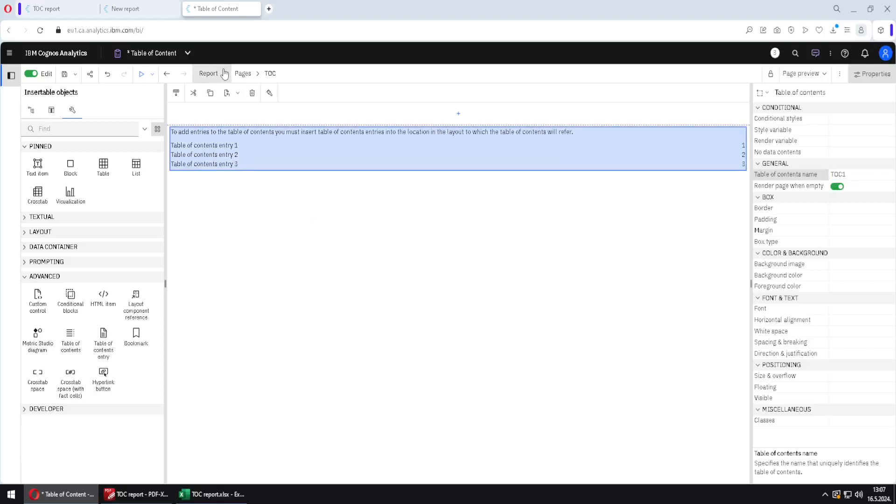
# Insert a table of contents entry above the pie chart on the Visualization page and select it in Page design view
pyautogui.click(208, 73)
pyautogui.click(235, 136)
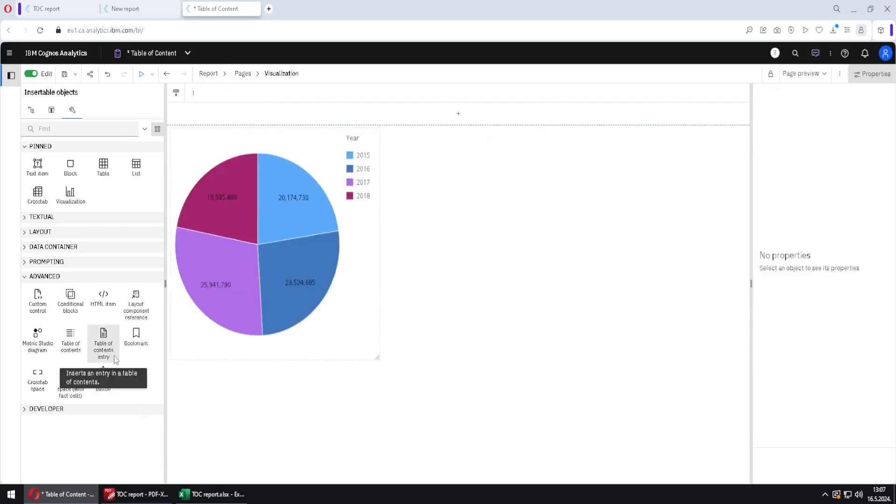
pyautogui.moveTo(113, 355); pyautogui.dragTo(207, 117)
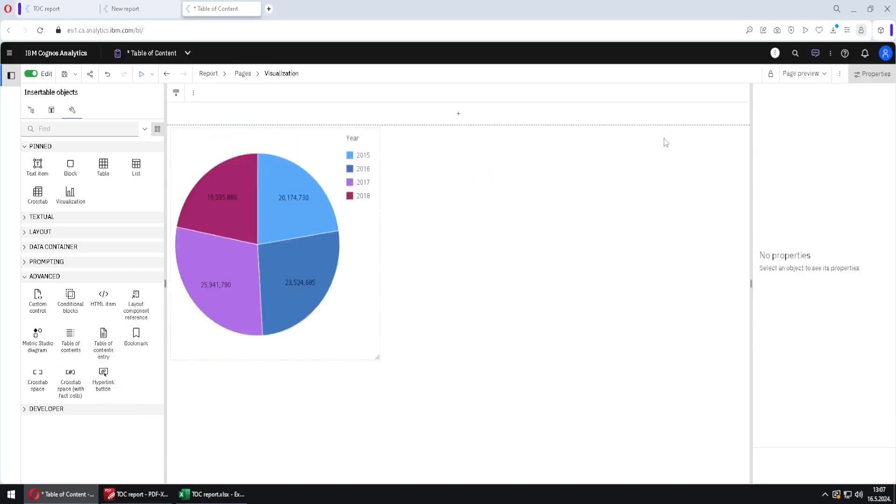
pyautogui.click(803, 74)
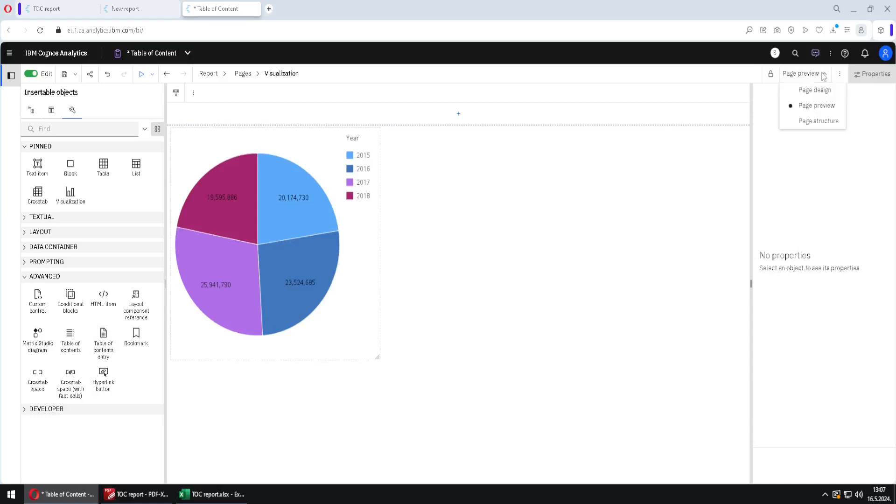
pyautogui.click(809, 88)
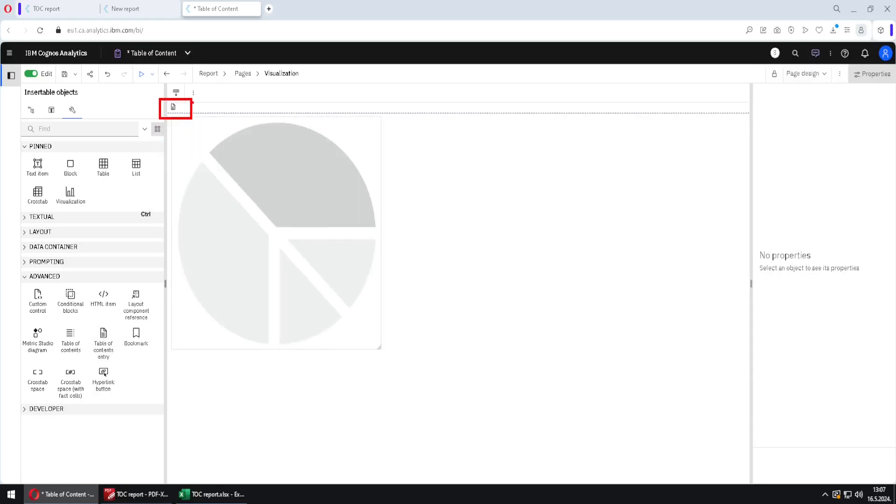
pyautogui.click(173, 108)
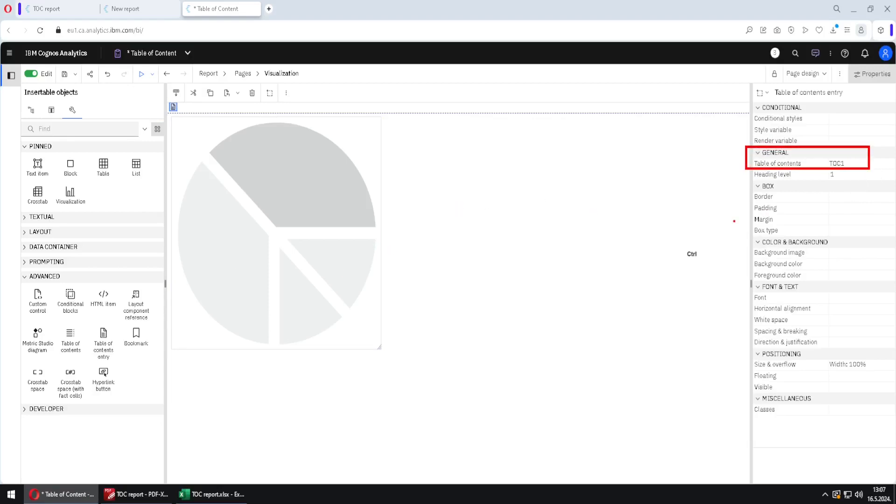
# Insert a table of contents entry above the crosstab on the Crosstab page
pyautogui.click(301, 75)
pyautogui.click(291, 122)
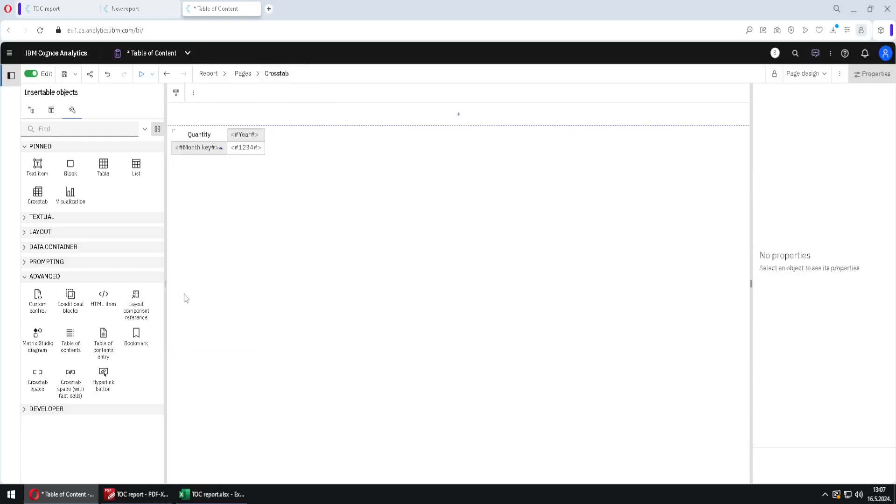
pyautogui.moveTo(103, 340); pyautogui.dragTo(189, 120)
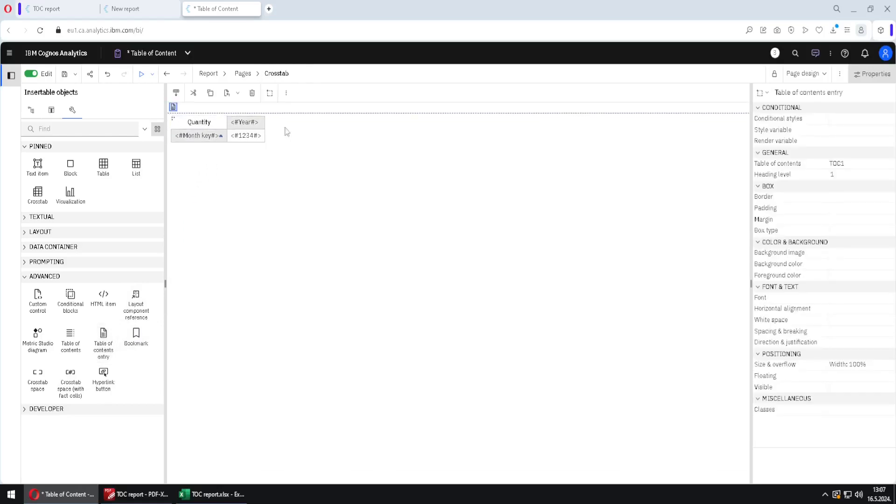
# Unlock the List page and insert table of contents entries before the Year header and before the Quarter value in the list
pyautogui.click(293, 74)
pyautogui.click(294, 136)
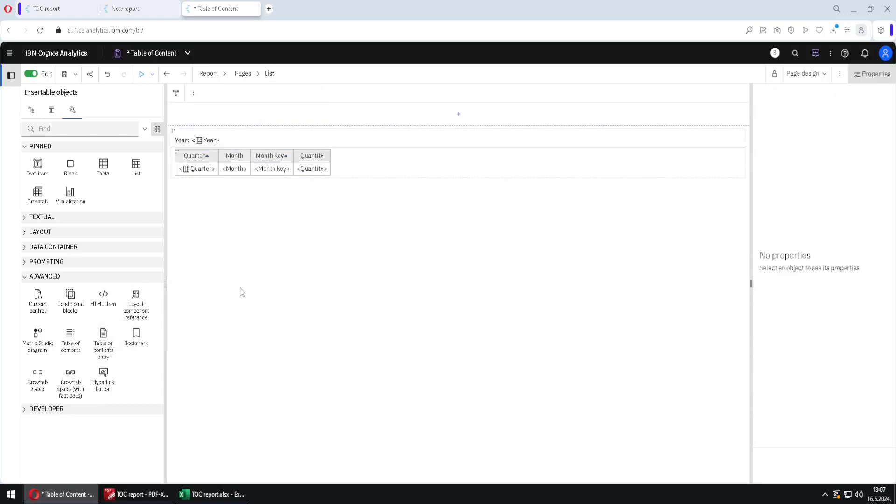
pyautogui.click(252, 141)
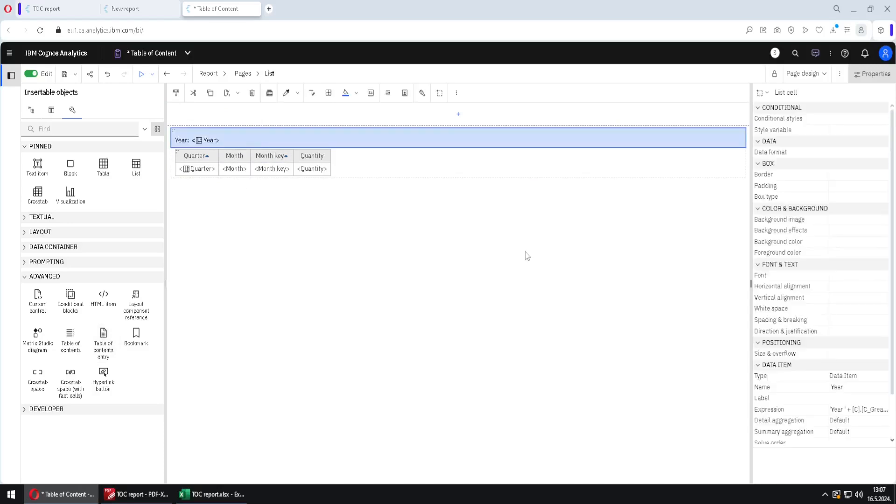
pyautogui.click(774, 75)
pyautogui.moveTo(103, 339)
pyautogui.mouseDown()
pyautogui.moveTo(120, 343)
pyautogui.moveTo(202, 265)
pyautogui.moveTo(188, 233)
pyautogui.moveTo(177, 146)
pyautogui.mouseUp()
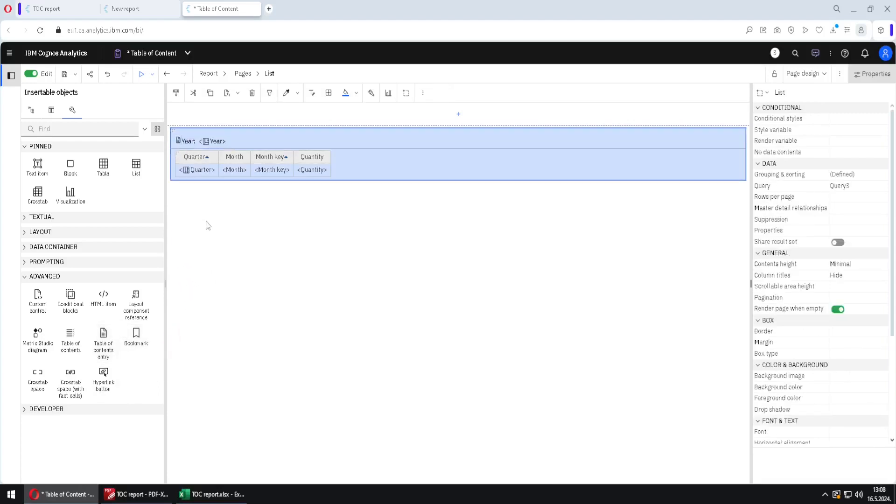
pyautogui.moveTo(103, 340)
pyautogui.mouseDown()
pyautogui.moveTo(182, 224)
pyautogui.moveTo(188, 186)
pyautogui.moveTo(180, 171)
pyautogui.mouseUp()
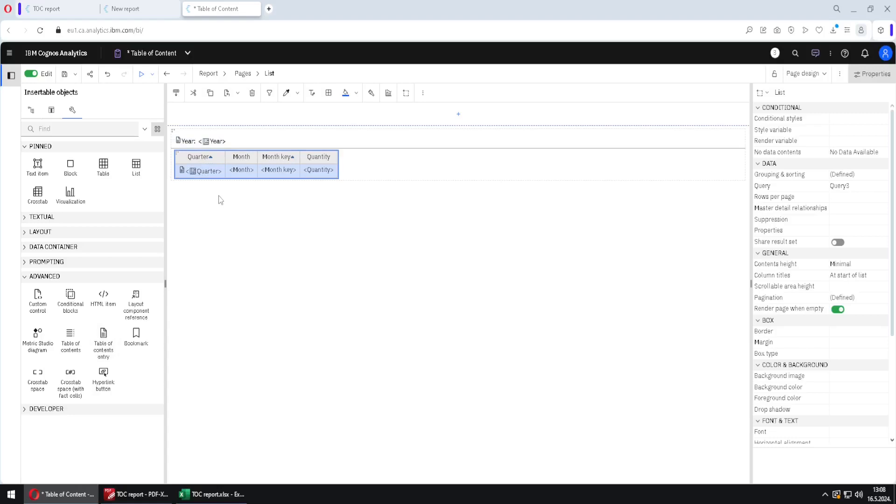
# Open the TOC page and inspect the page number text item in the Quarter entry
pyautogui.click(224, 73)
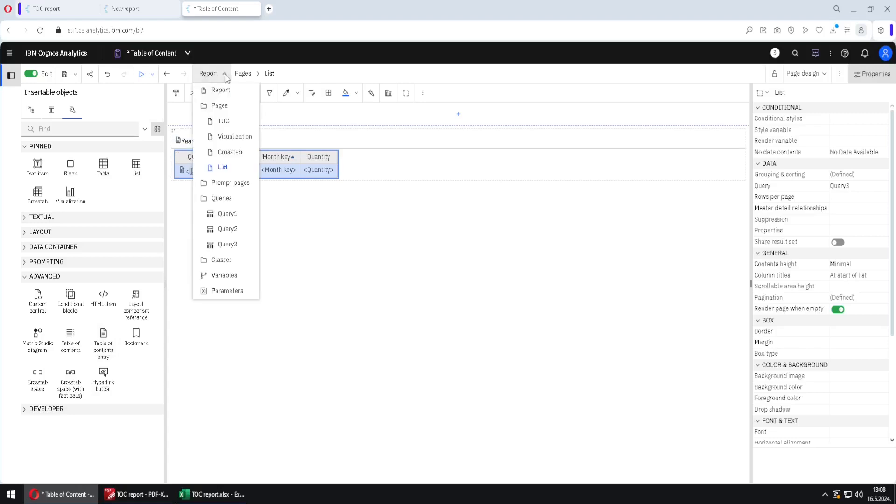
pyautogui.click(249, 124)
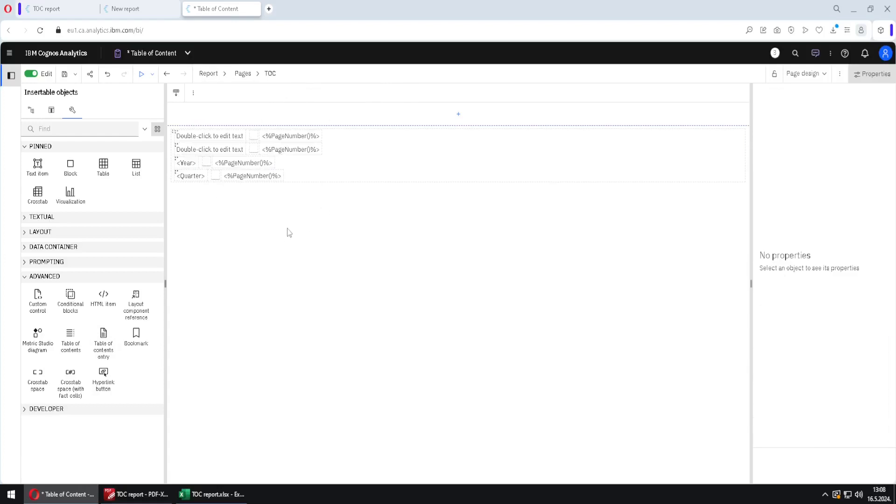
pyautogui.click(251, 175)
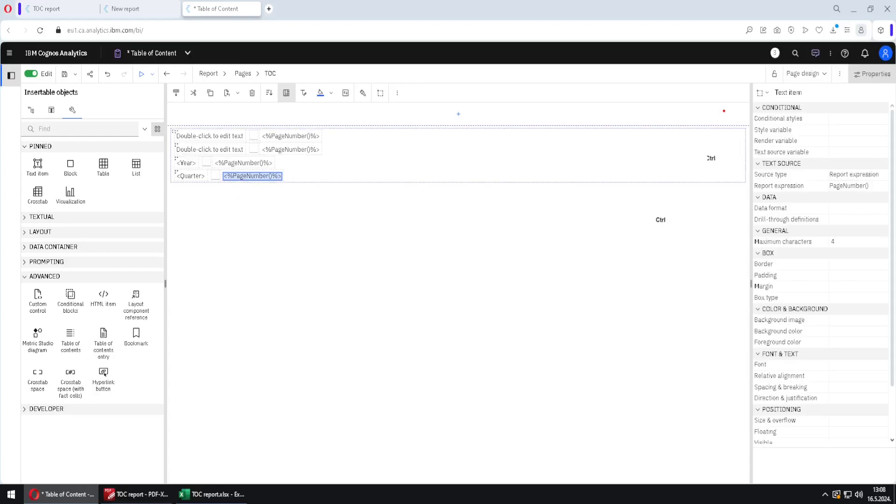
pyautogui.moveTo(748, 85)
pyautogui.mouseDown()
pyautogui.moveTo(769, 105)
pyautogui.moveTo(829, 107)
pyautogui.mouseUp()
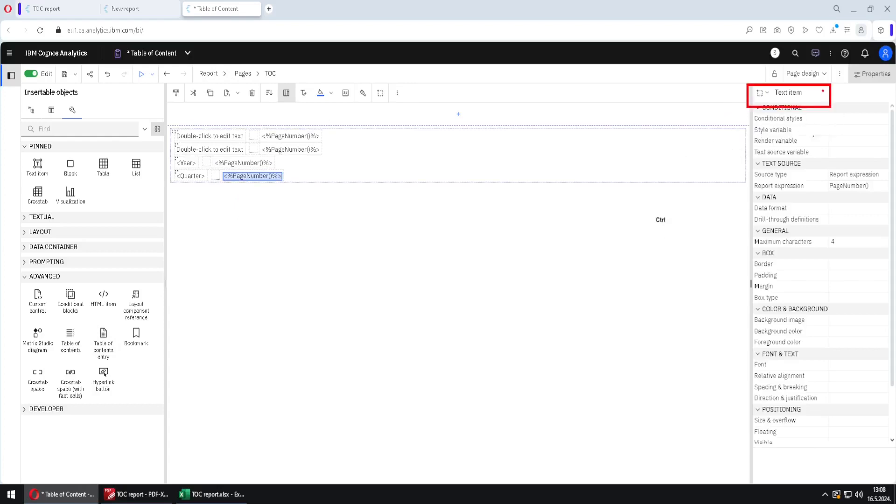
pyautogui.click(768, 93)
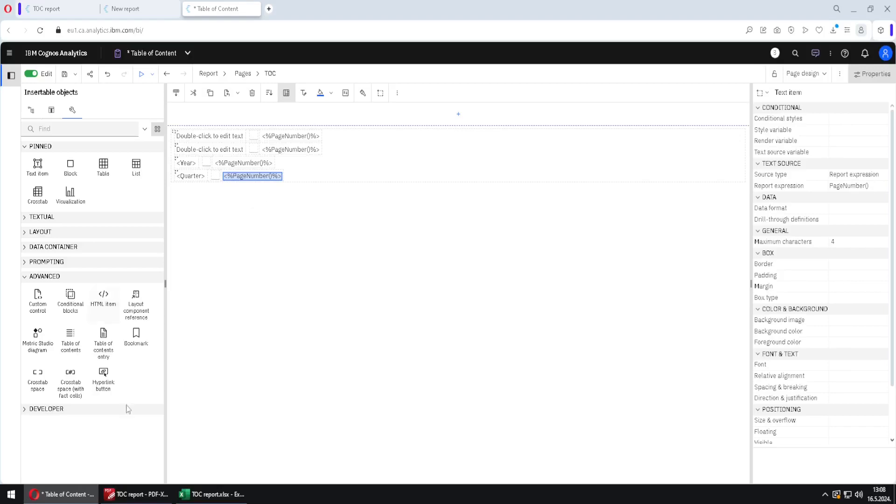
# Run the report as PDF and compare its table of contents with the sample TOC report in PDF-XChange Editor
pyautogui.click(138, 494)
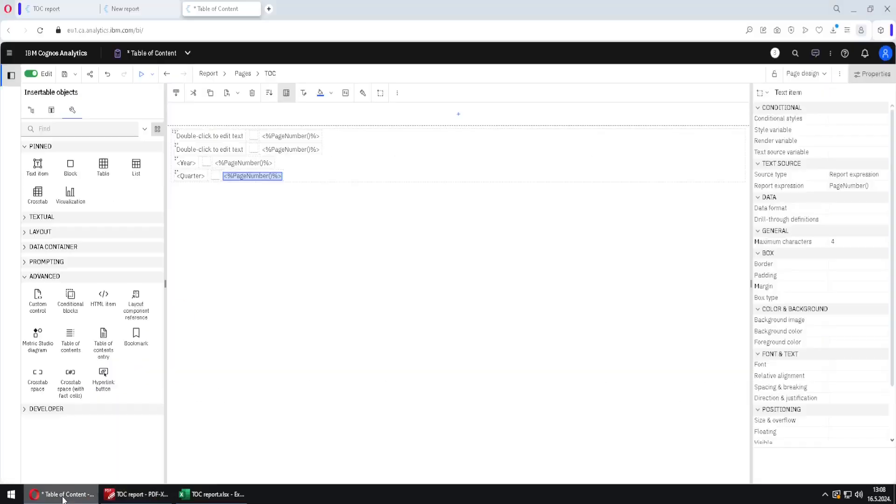
pyautogui.click(60, 494)
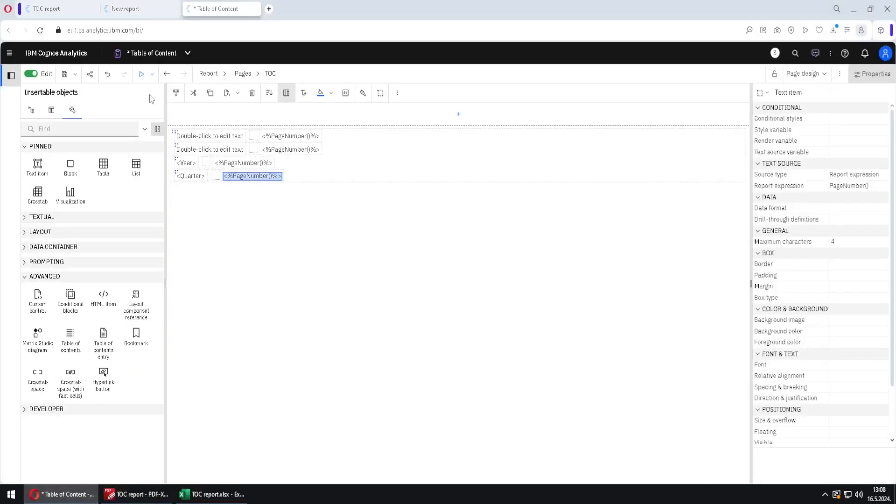
pyautogui.click(152, 74)
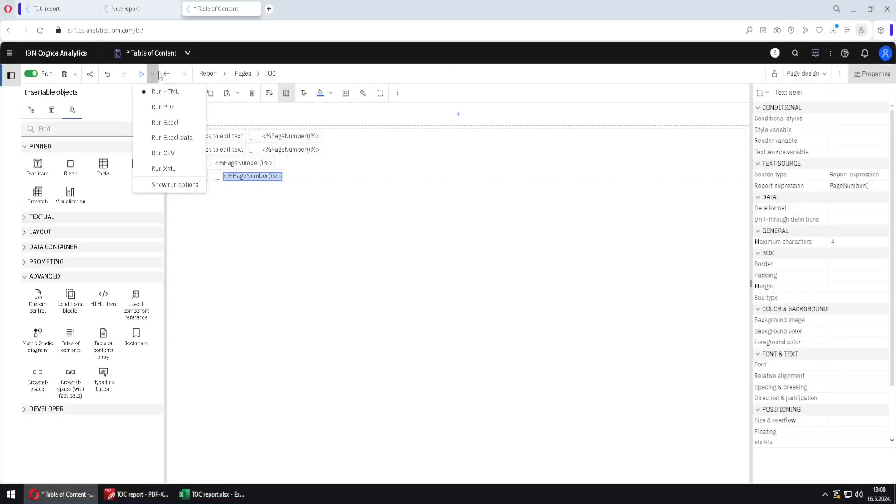
pyautogui.click(169, 107)
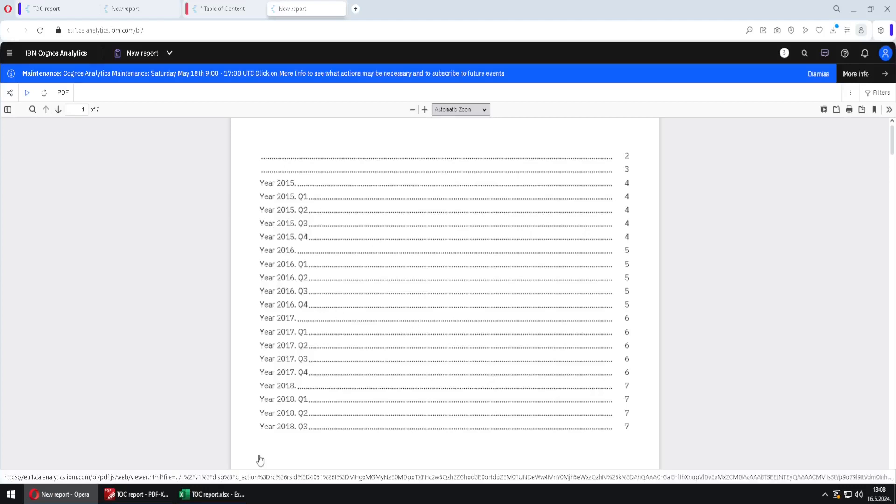
pyautogui.click(127, 495)
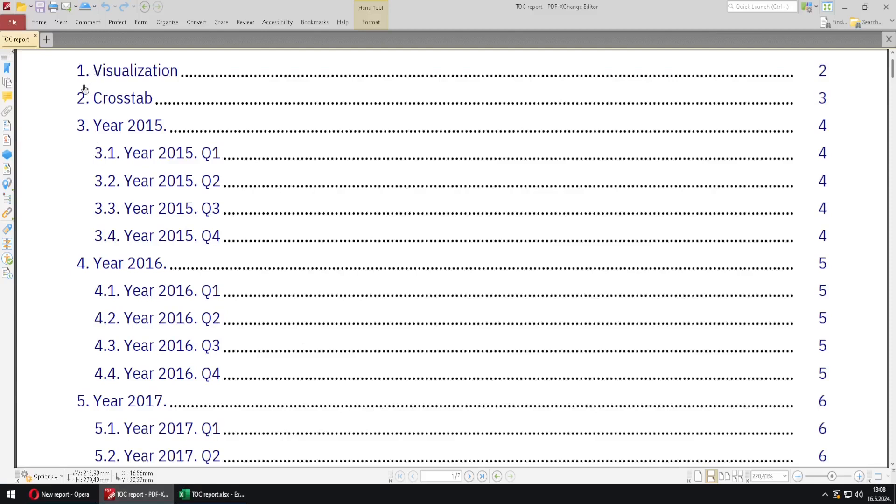
pyautogui.click(70, 498)
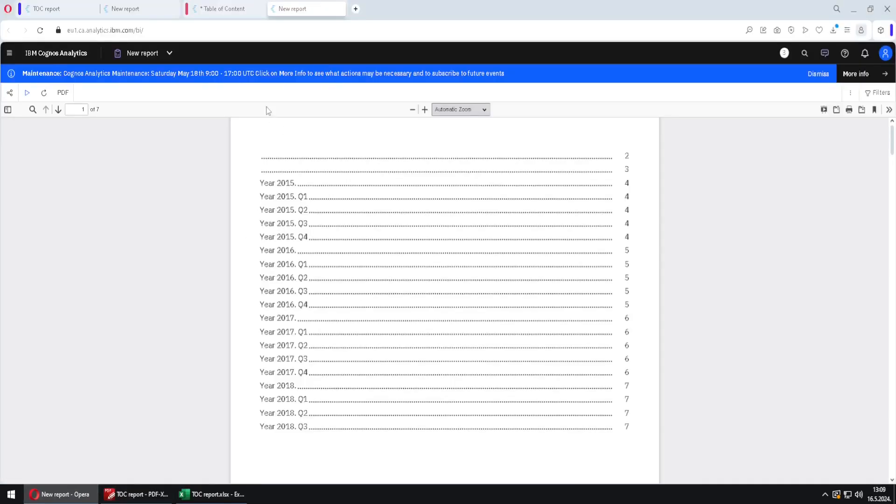
# In the Table of Content report, set the first entry's text source to the report expression PageName()
pyautogui.click(245, 13)
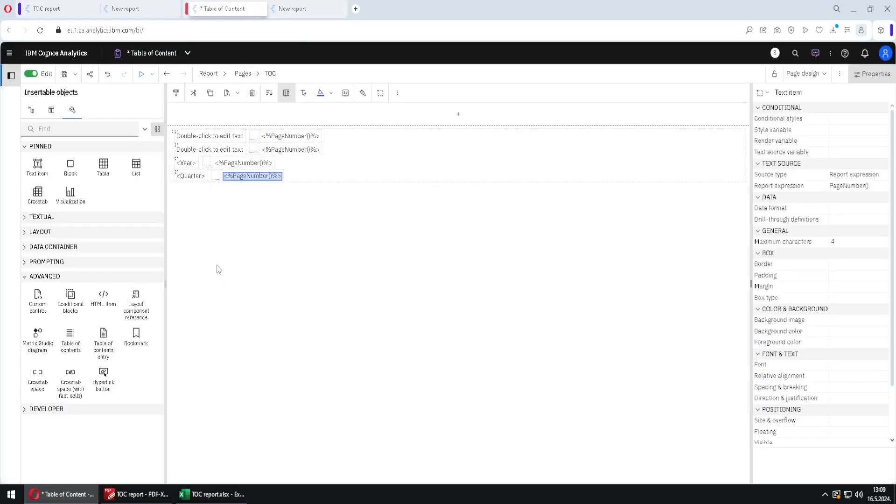
pyautogui.click(210, 135)
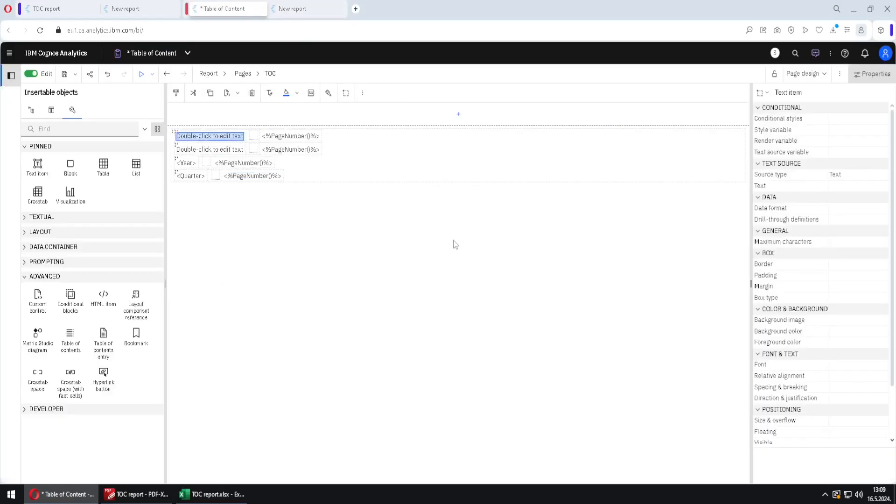
pyautogui.click(882, 186)
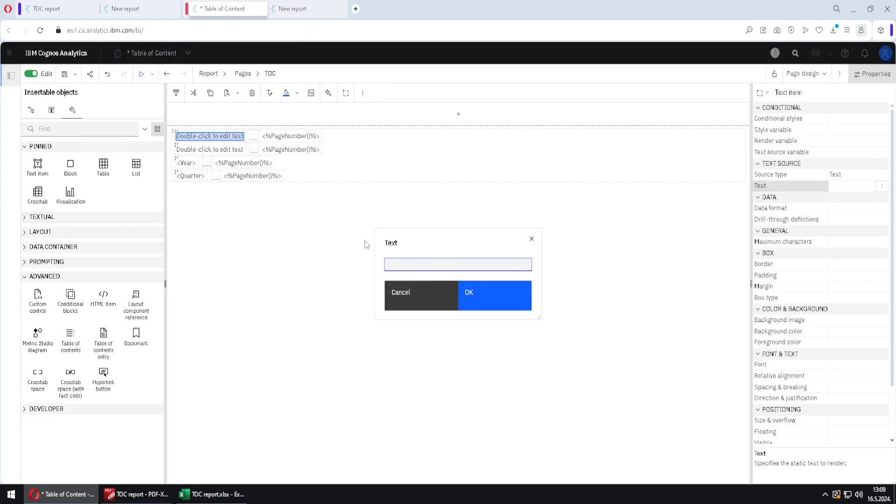
pyautogui.click(415, 304)
pyautogui.click(875, 178)
pyautogui.click(863, 202)
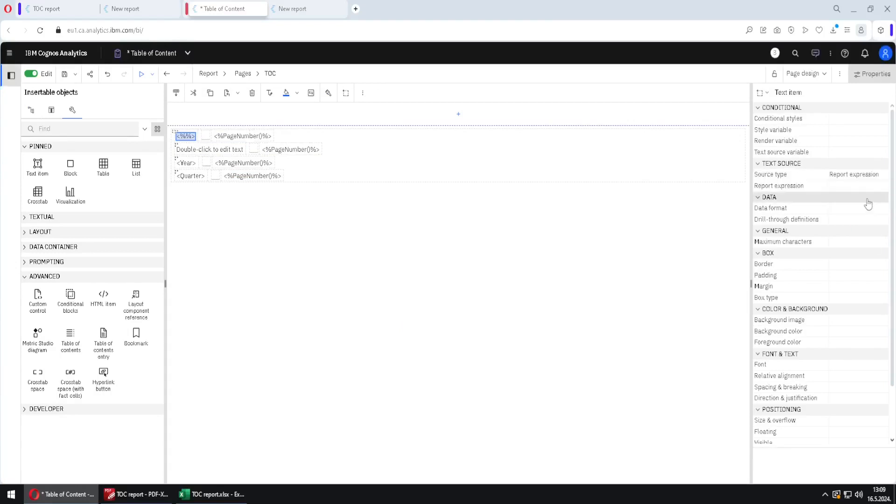
pyautogui.click(863, 186)
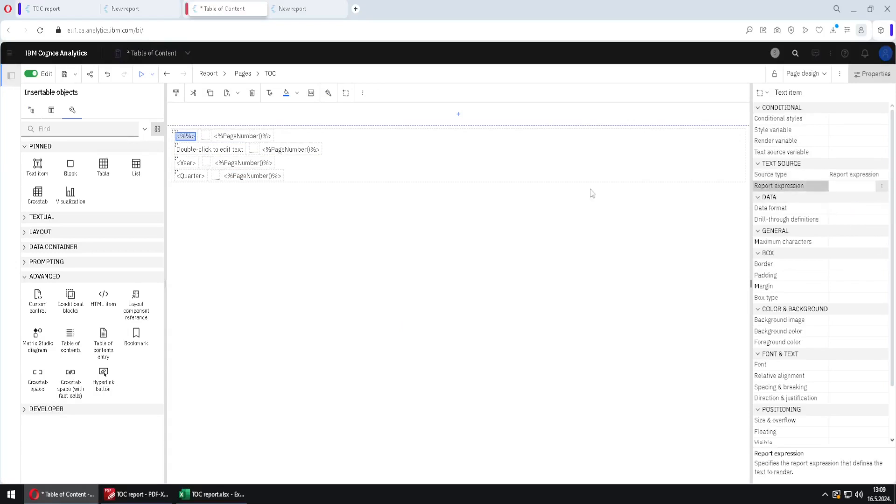
pyautogui.write('P')
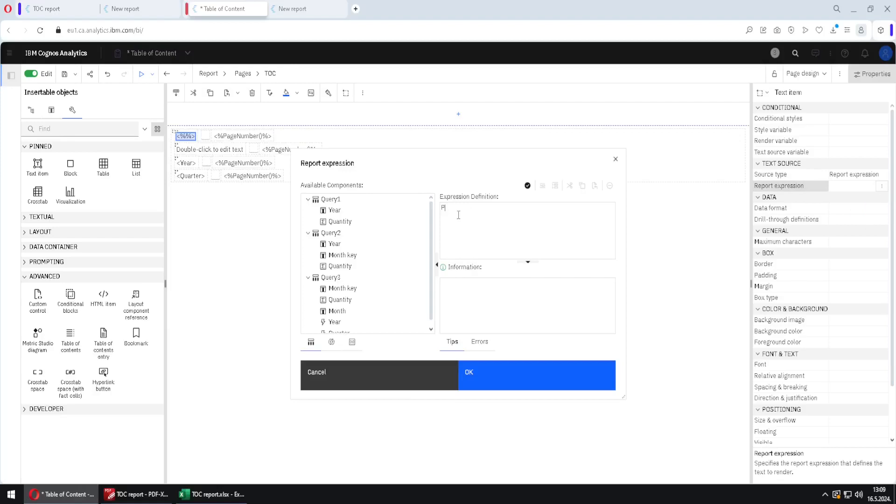
pyautogui.write('ageName()')
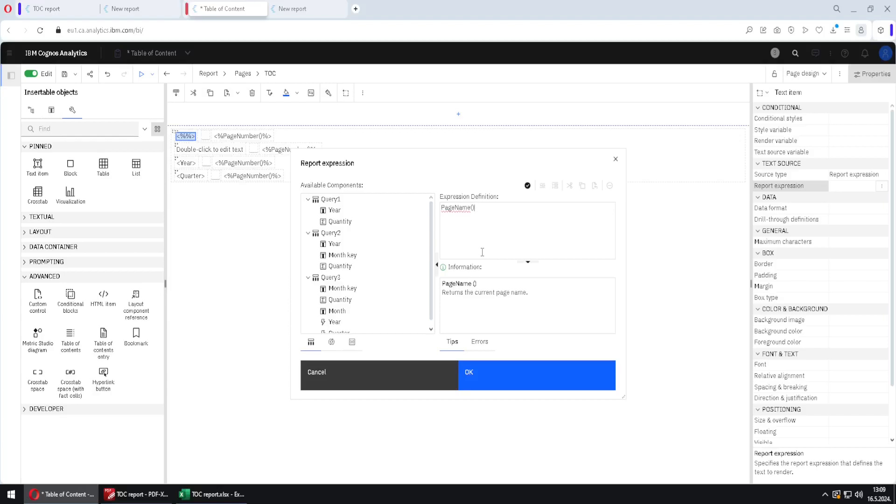
pyautogui.click(495, 383)
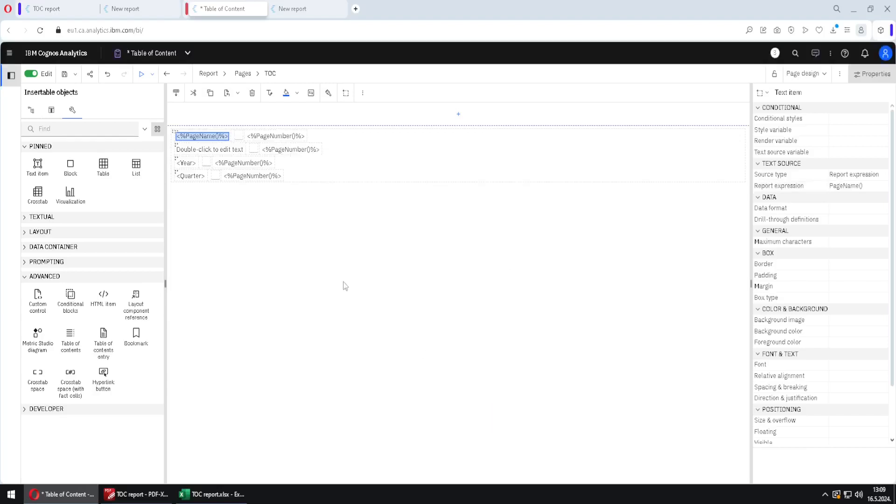
# Set the second table of contents entry's text source to the report expression PageName()
pyautogui.click(223, 150)
pyautogui.click(870, 175)
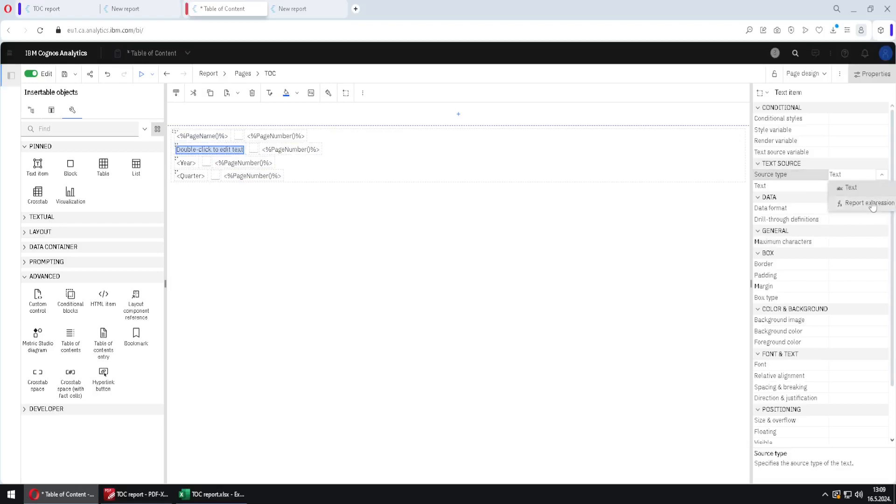
pyautogui.click(867, 203)
pyautogui.click(881, 186)
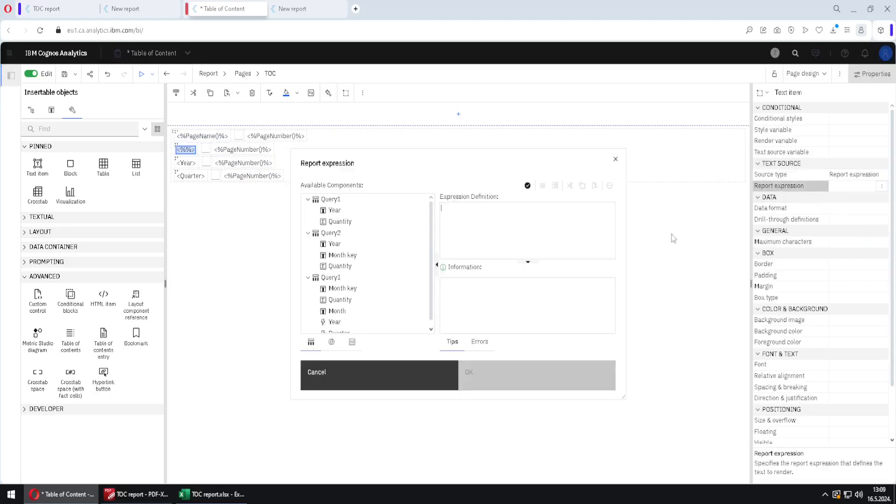
pyautogui.click(471, 231)
pyautogui.write('PageName()')
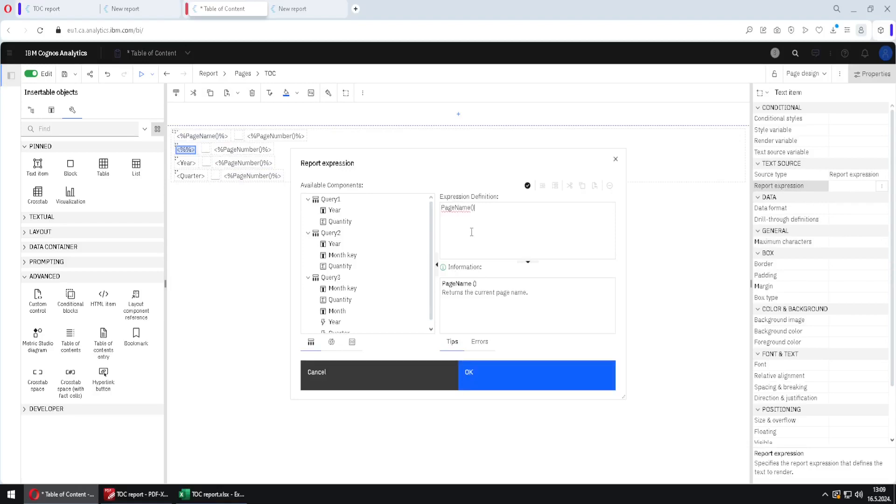
pyautogui.click(501, 376)
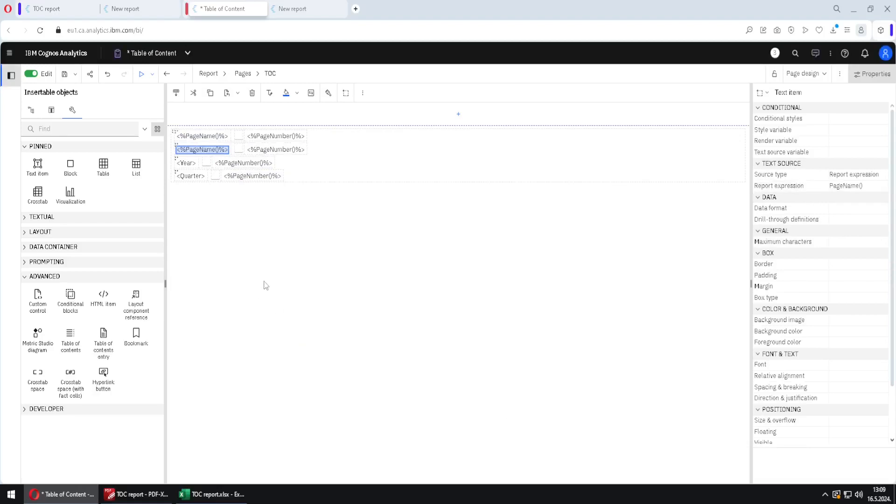
# Set the foreground color of the whole table of contents to Navy
pyautogui.click(412, 177)
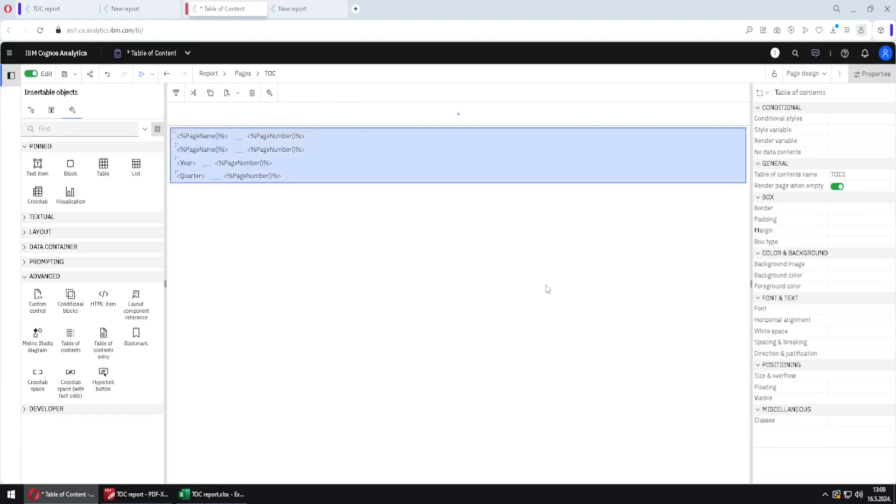
pyautogui.doubleClick(849, 288)
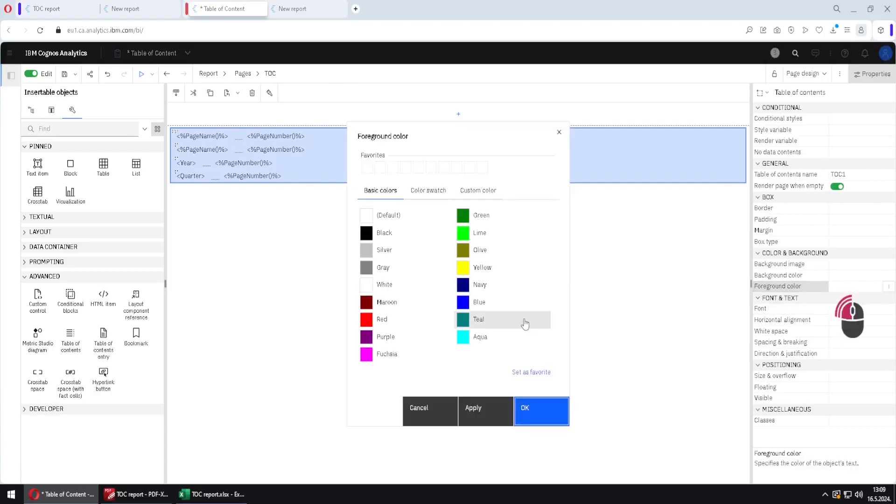
pyautogui.click(467, 285)
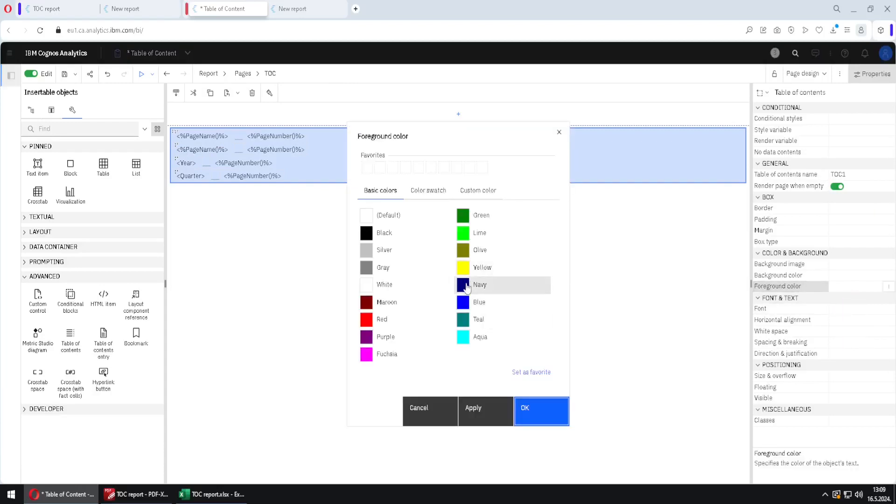
pyautogui.click(543, 408)
# Indent the Quarter entry by inserting a text item of blank spaces in front of it
pyautogui.moveTo(38, 167); pyautogui.dragTo(177, 182)
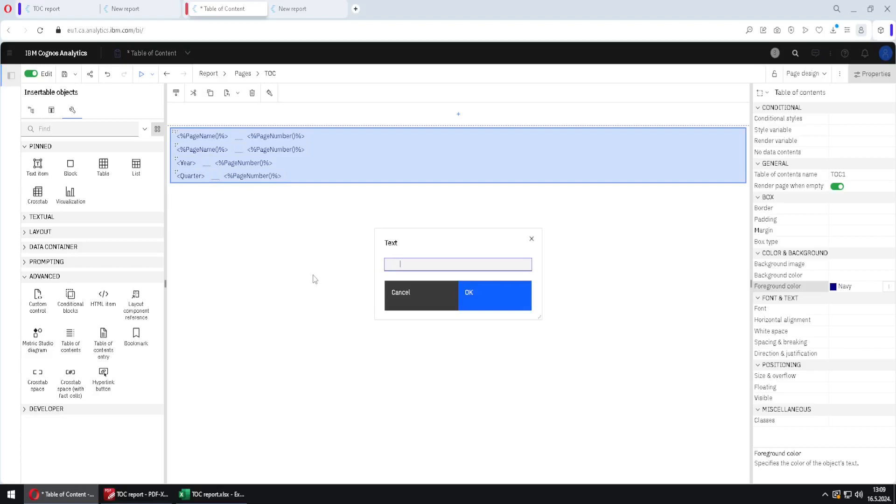
pyautogui.click(482, 302)
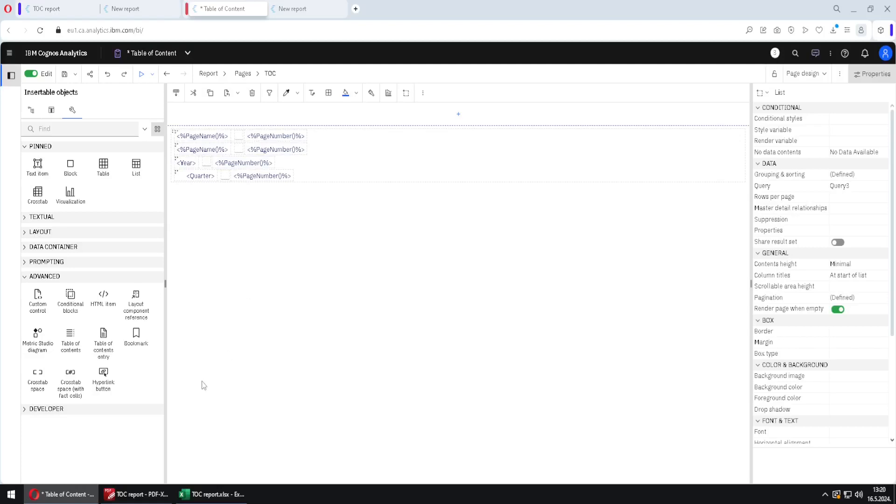
# Insert a layout calculation with the expression TOCHeadingCount (1) in front of the page name in the first table of contents entry
pyautogui.click(138, 494)
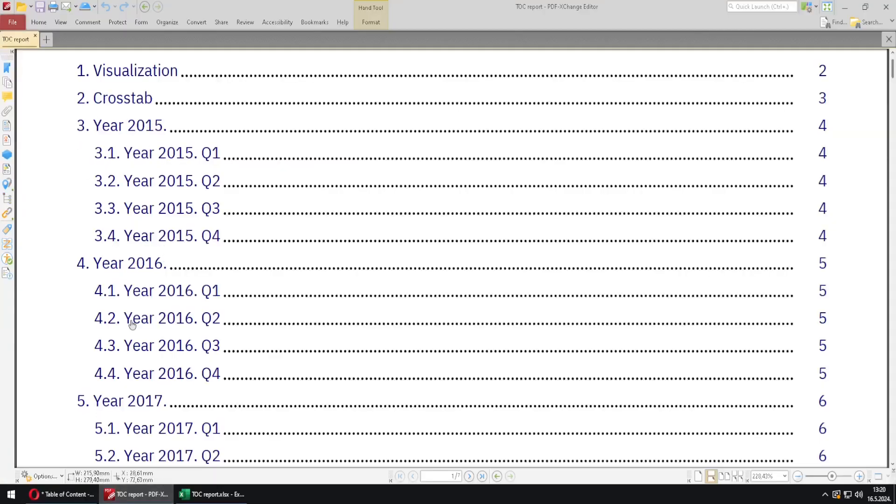
pyautogui.click(61, 494)
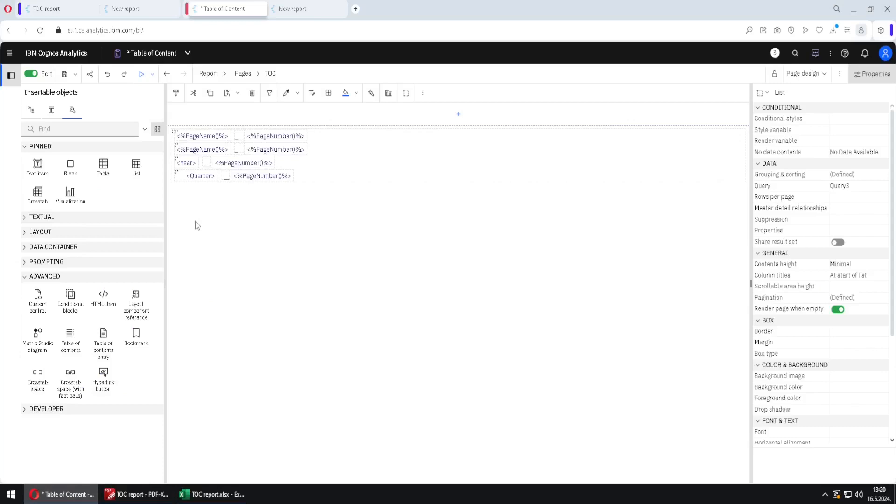
pyautogui.click(69, 217)
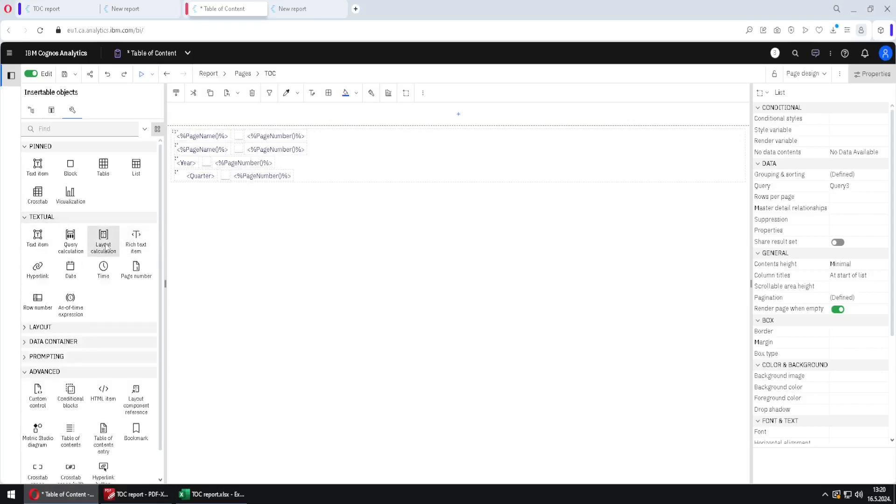
pyautogui.moveTo(105, 247)
pyautogui.mouseDown()
pyautogui.moveTo(166, 184)
pyautogui.moveTo(178, 144)
pyautogui.mouseUp()
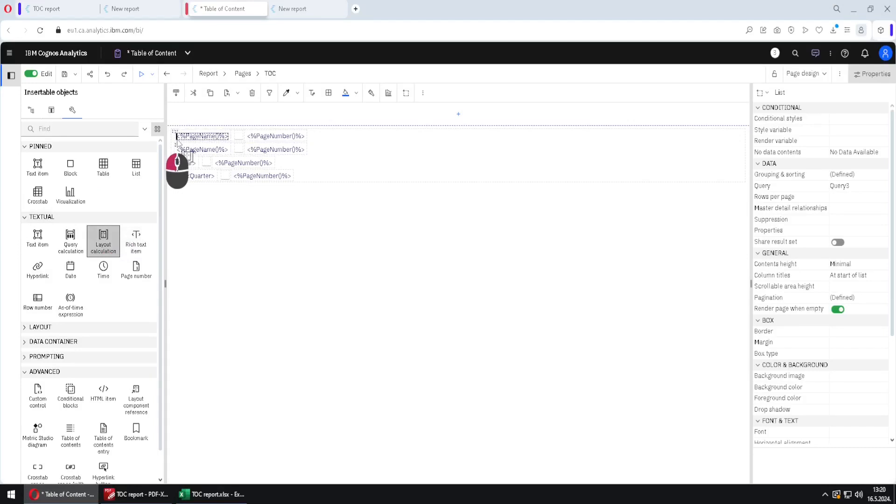
pyautogui.moveTo(177, 144); pyautogui.dragTo(178, 144)
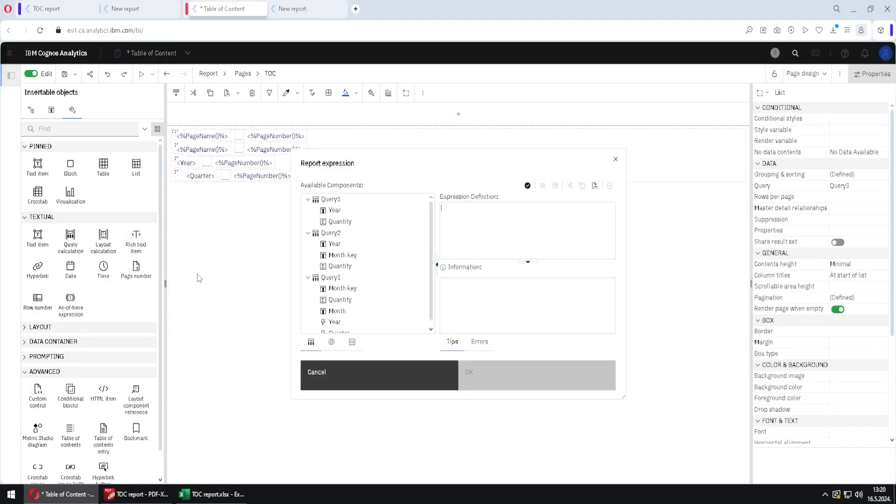
pyautogui.click(332, 345)
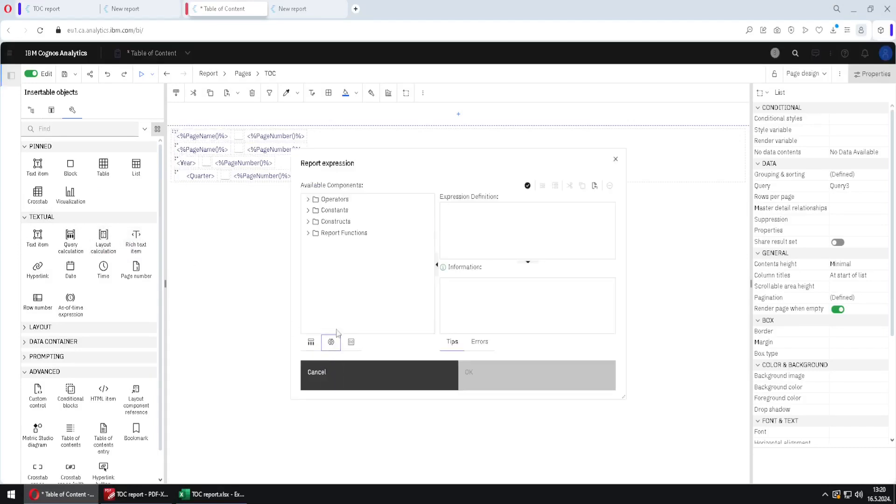
pyautogui.click(309, 234)
pyautogui.scroll(-10, 379, 278)
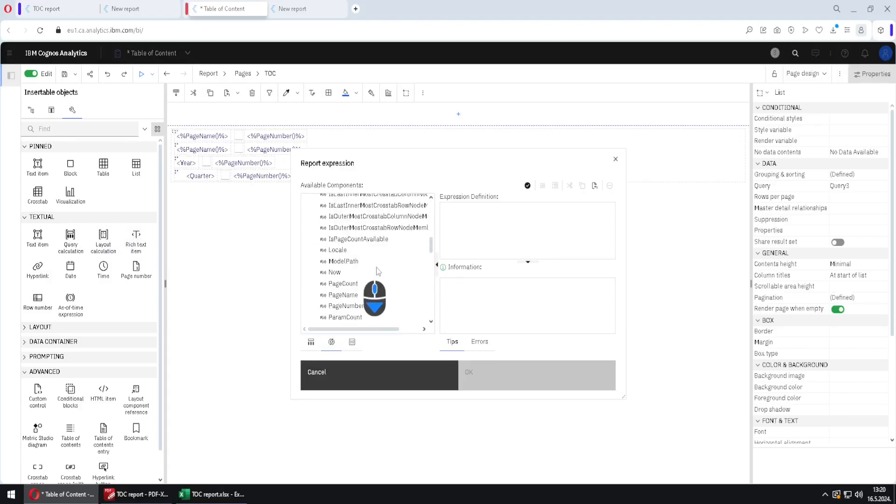
pyautogui.scroll(-5, 380, 275)
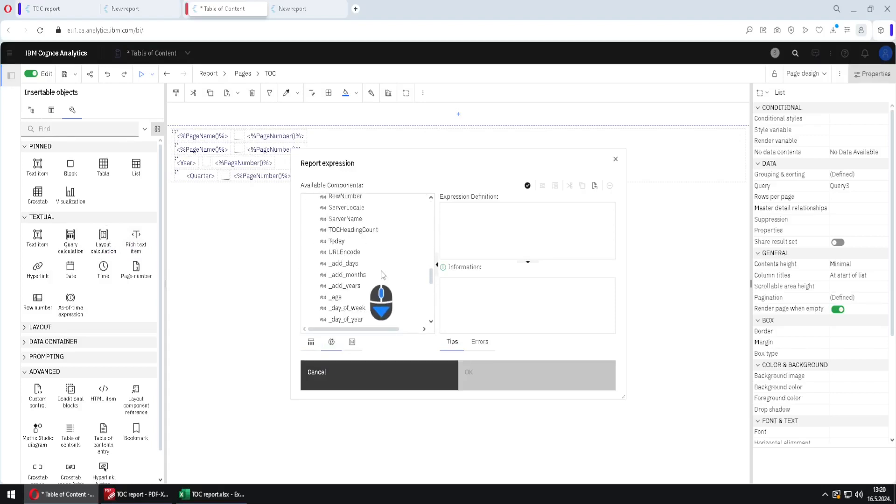
pyautogui.moveTo(349, 232); pyautogui.dragTo(499, 223)
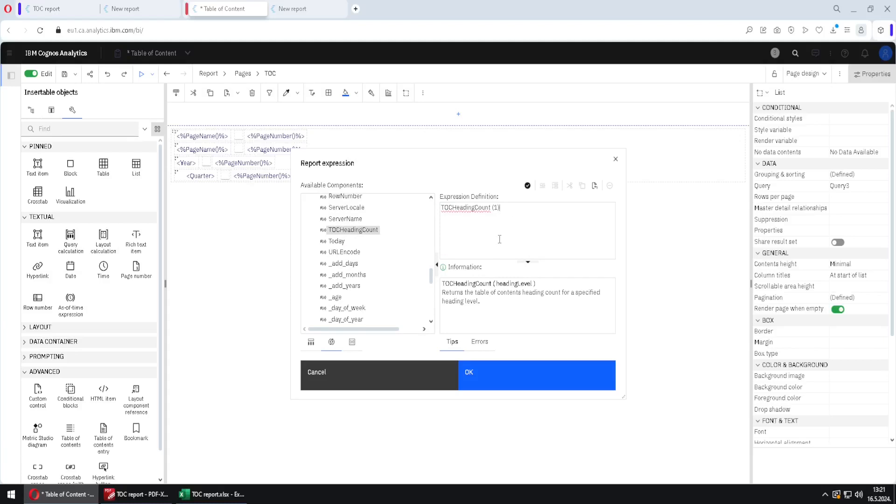
pyautogui.click(509, 377)
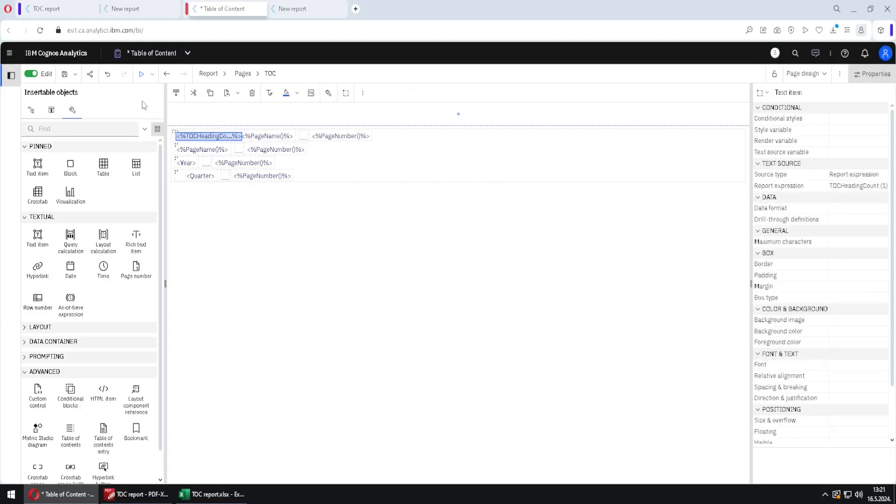
# Run the report as PDF to check the first entry's number, and return to the report design
pyautogui.click(152, 74)
pyautogui.click(163, 105)
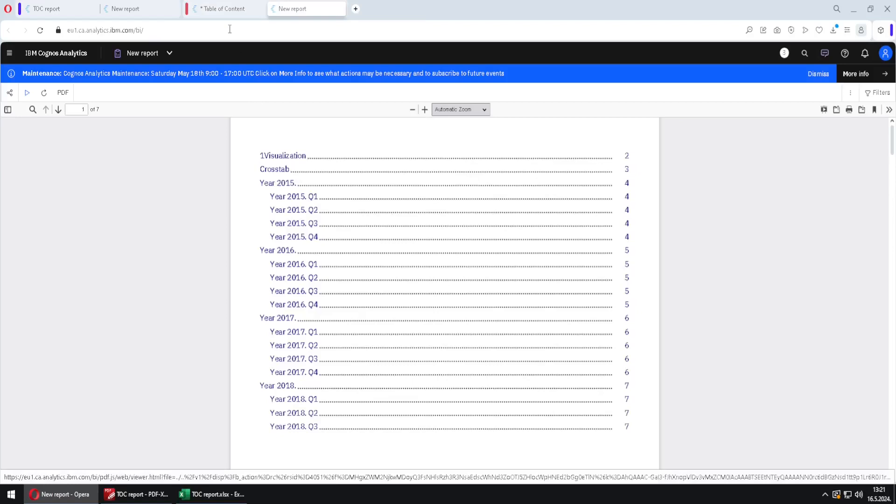
pyautogui.click(228, 12)
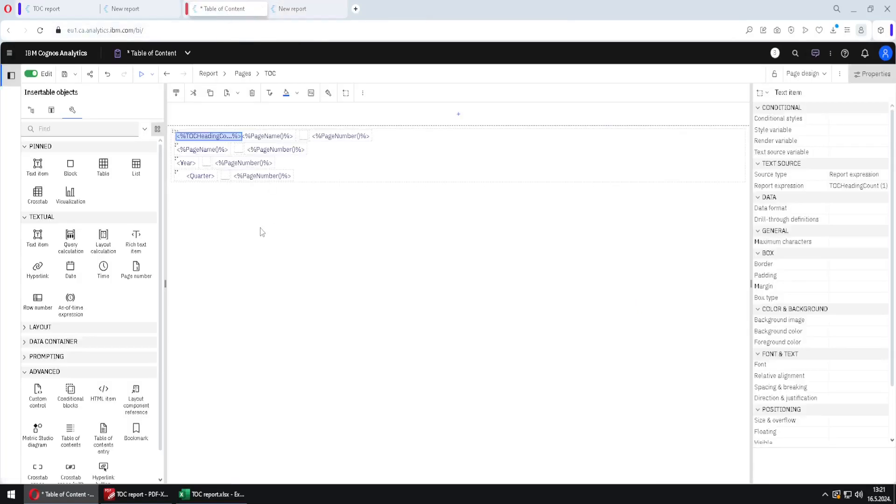
# Change the first entry's heading count expression to number2string( TOCHeadingCount (1) ) + '. '
pyautogui.doubleClick(225, 142)
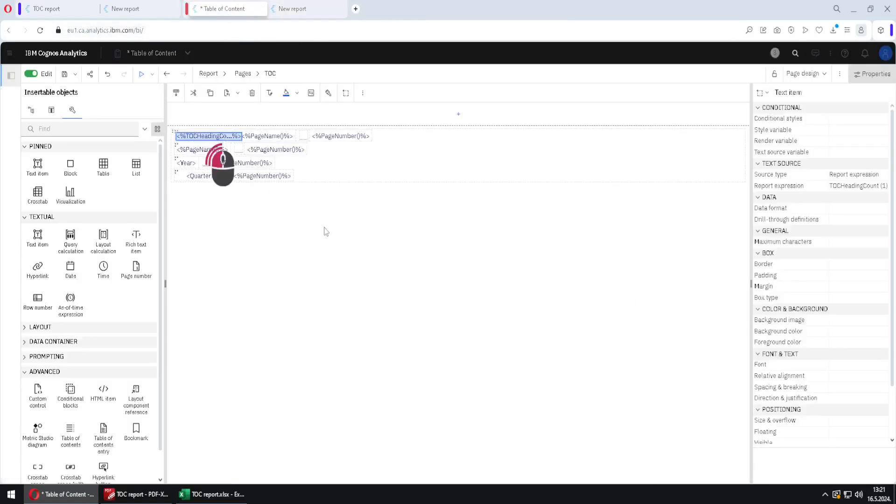
pyautogui.click(433, 239)
pyautogui.press('Home')
pyautogui.write('number2string(')
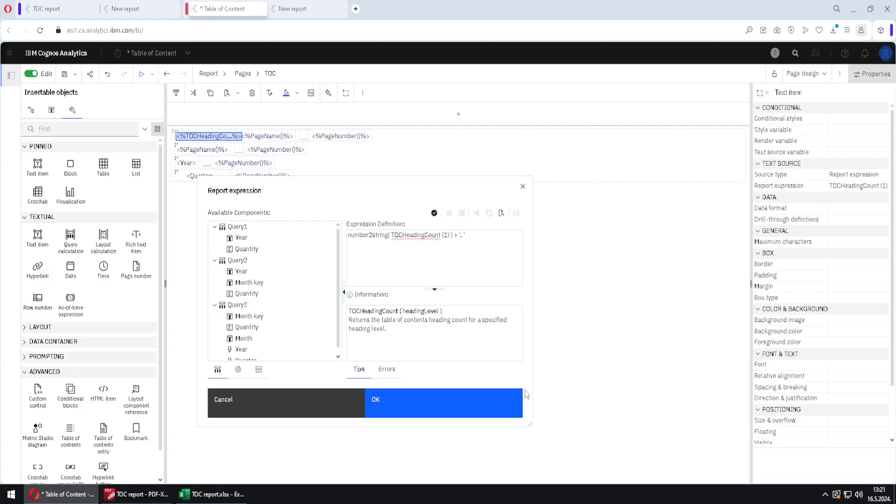
pyautogui.click(436, 413)
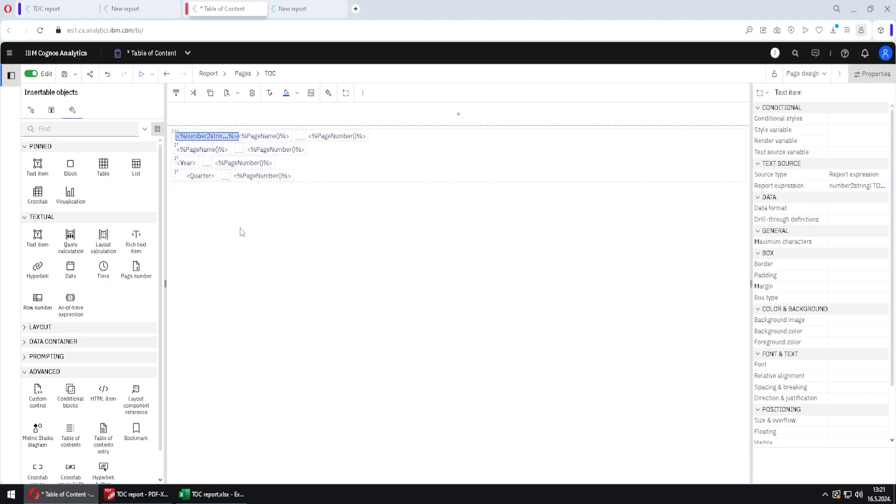
# Copy the first entry's numbering calculation in front of the second entry's page name, the Year item and the Quarter item
pyautogui.hotkey('ctrl', 'c')
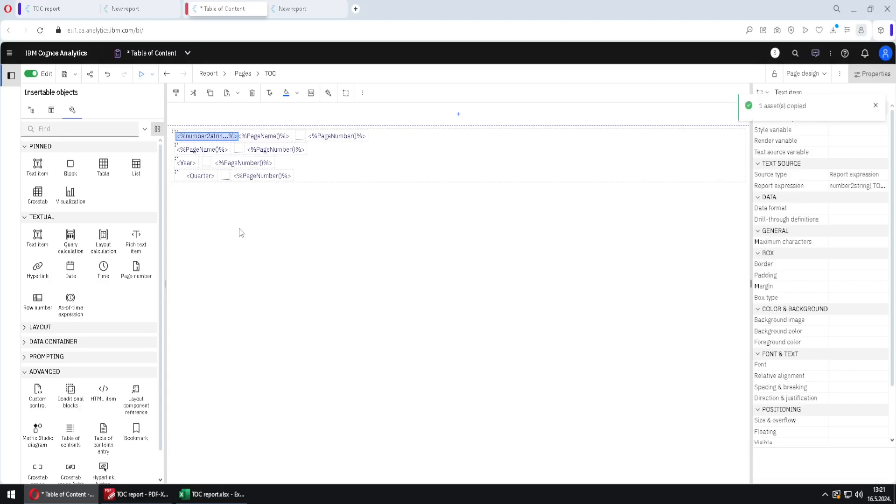
pyautogui.click(191, 149)
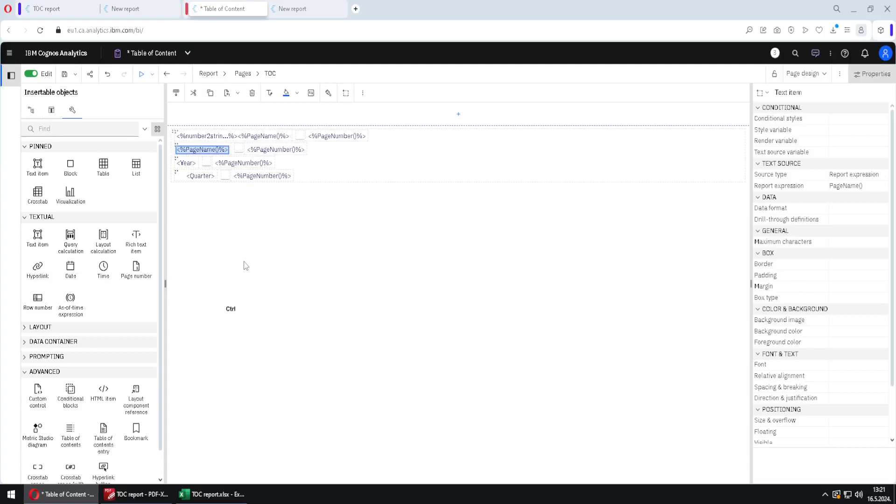
pyautogui.hotkey('ctrl', 'v')
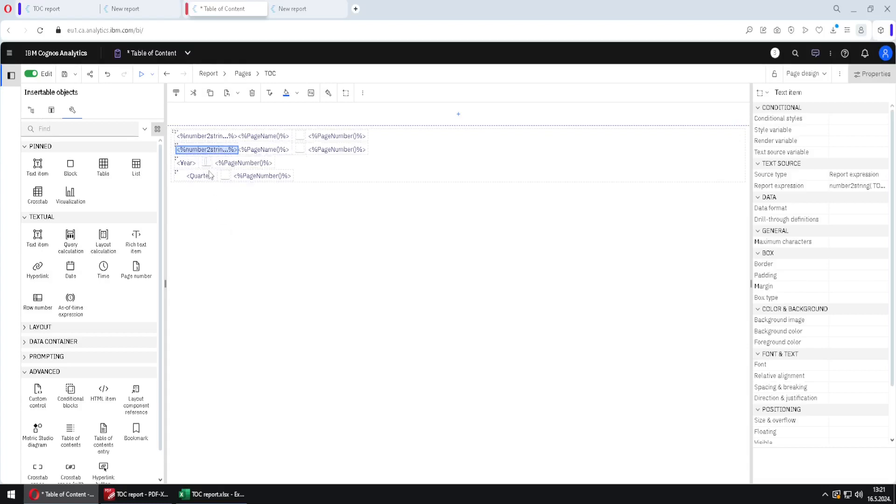
pyautogui.click(187, 165)
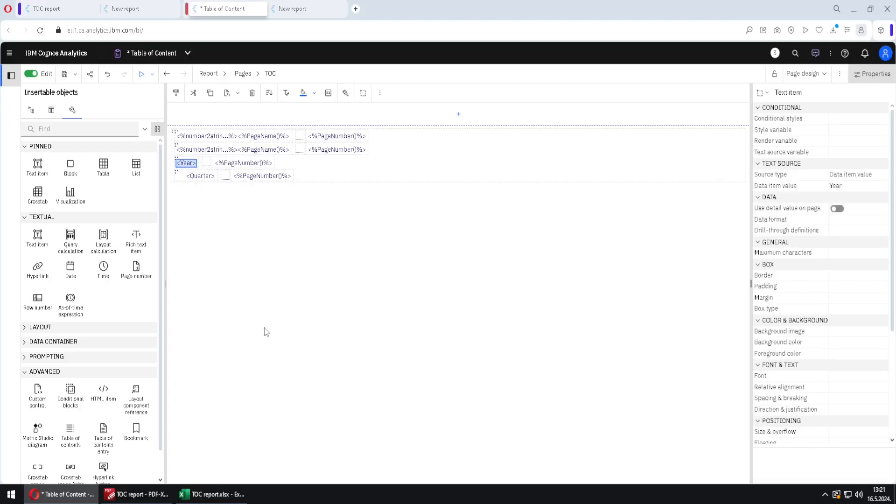
pyautogui.hotkey('ctrl', 'v')
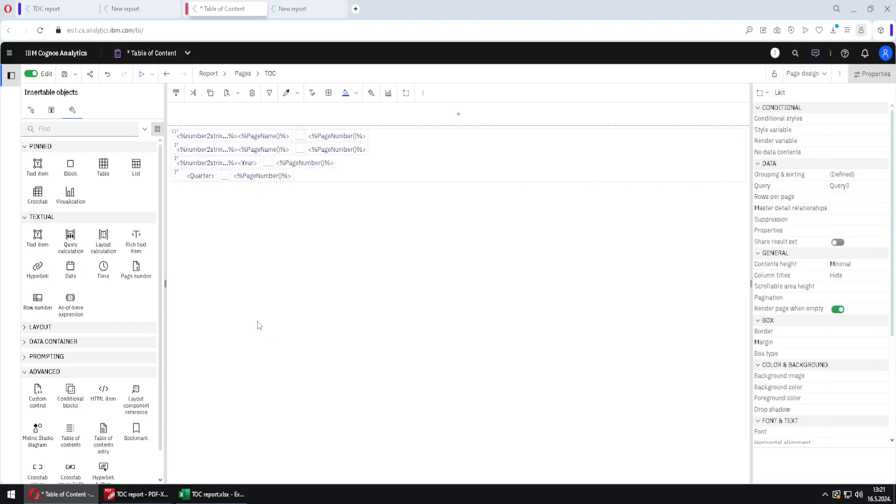
pyautogui.click(200, 176)
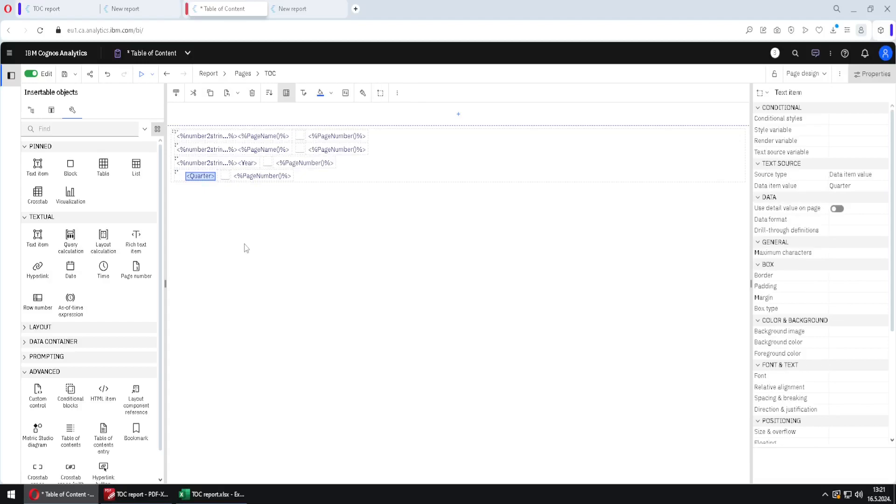
pyautogui.hotkey('ctrl', 'v')
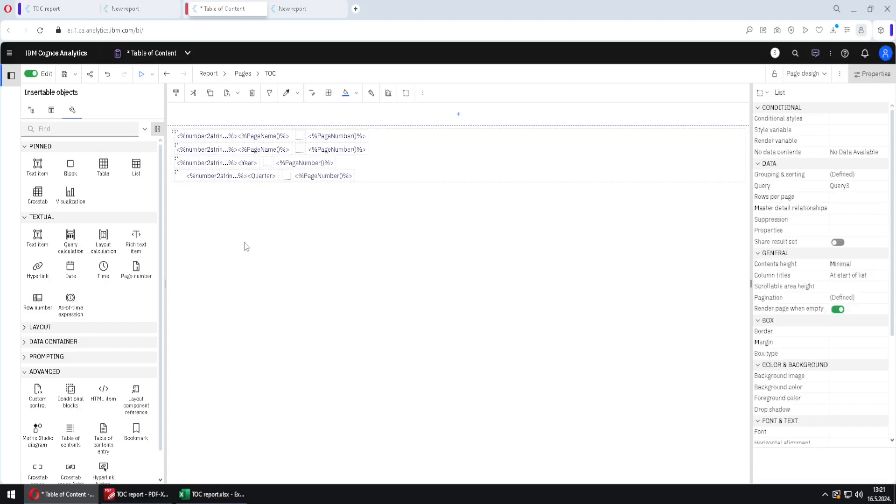
# Run the report as PDF and compare the year and quarter numbering with the TOC report in PDF-XChange Editor
pyautogui.click(152, 74)
pyautogui.click(172, 111)
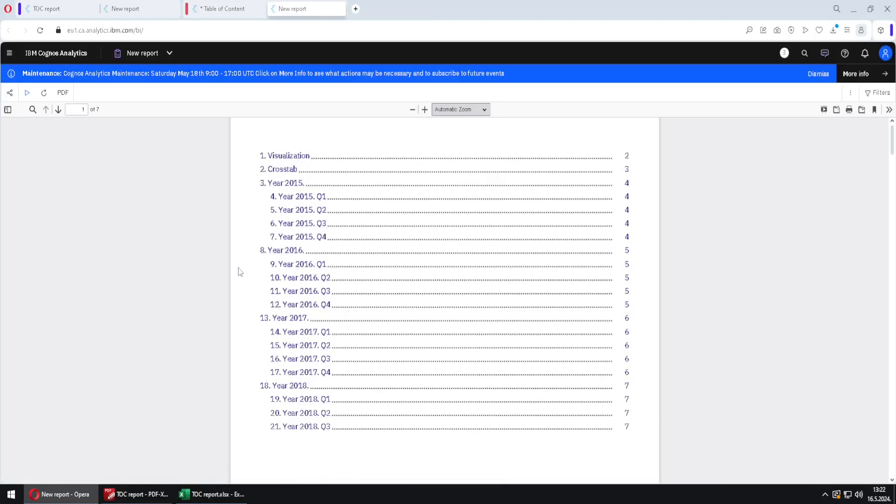
pyautogui.moveTo(250, 190); pyautogui.dragTo(270, 145)
pyautogui.moveTo(255, 239); pyautogui.dragTo(272, 257)
pyautogui.moveTo(252, 327)
pyautogui.mouseDown()
pyautogui.moveTo(271, 309)
pyautogui.moveTo(284, 257)
pyautogui.mouseUp()
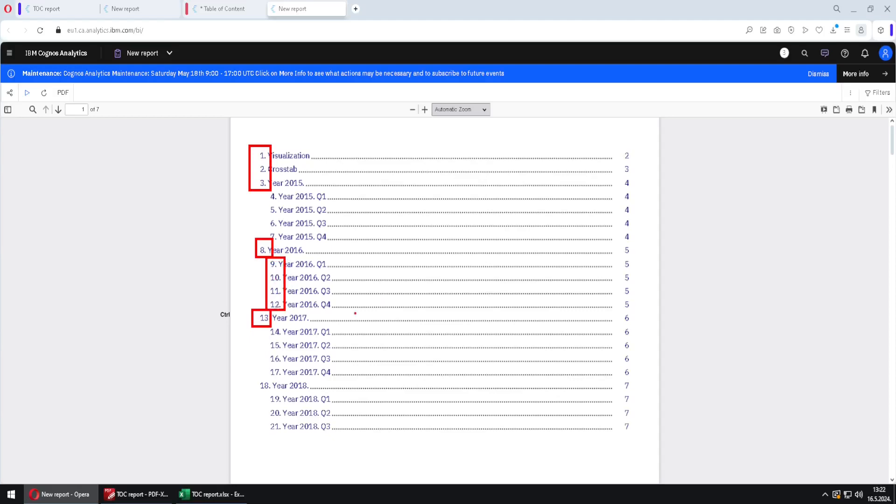
pyautogui.press('Escape')
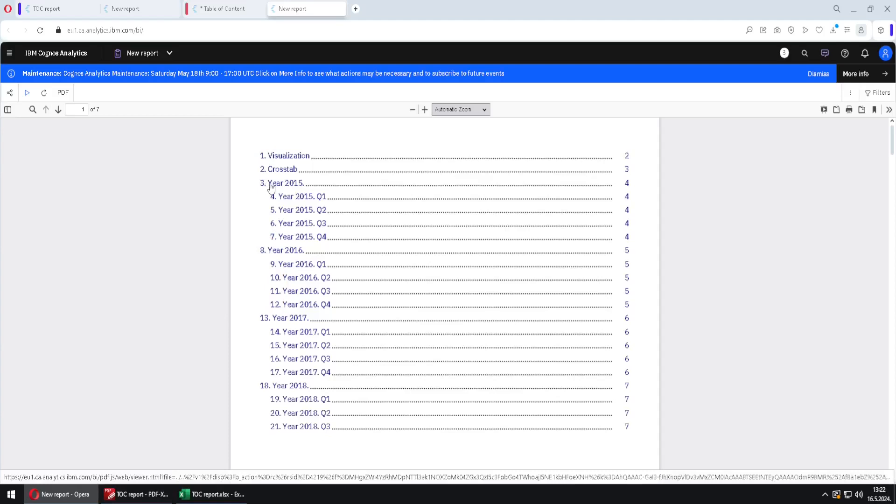
pyautogui.click(133, 495)
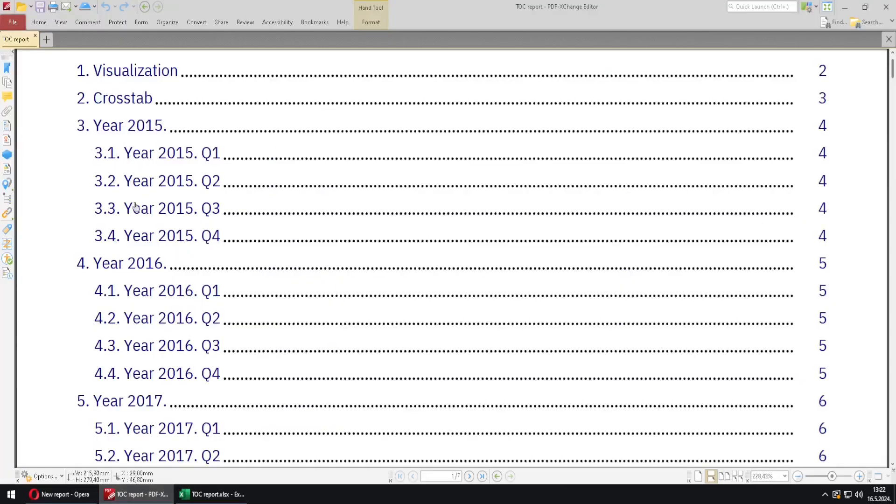
pyautogui.click(70, 496)
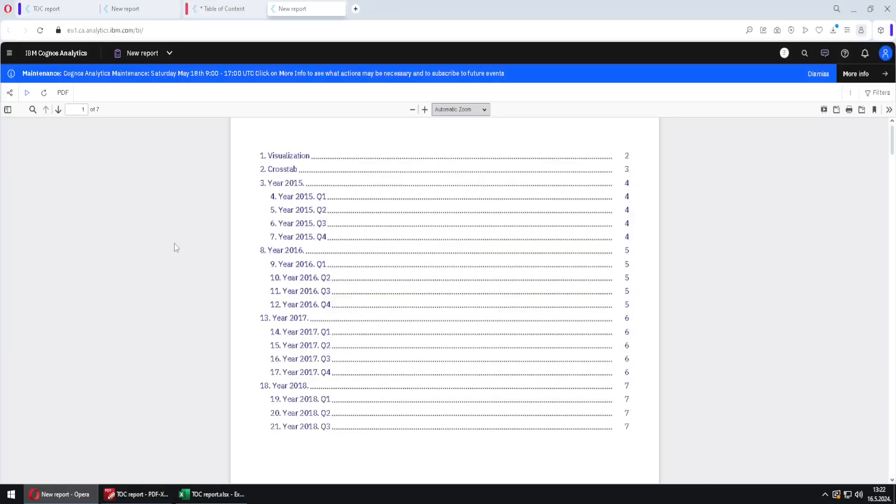
# On the List page, set the heading level of the Quarter table of contents entry to 2, and return to the TOC page
pyautogui.click(225, 7)
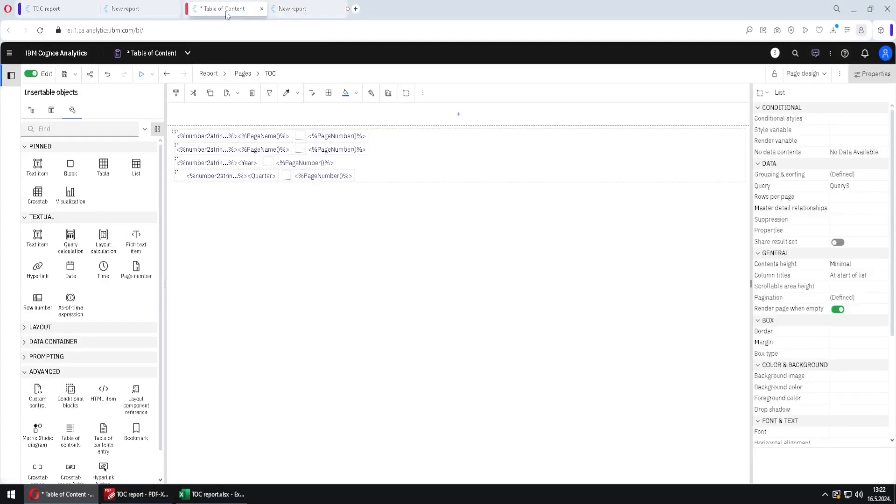
pyautogui.click(215, 73)
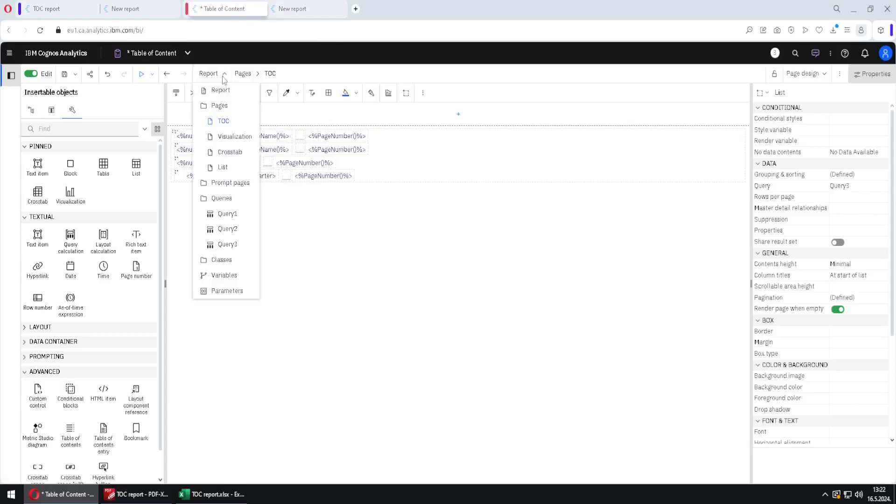
pyautogui.click(224, 167)
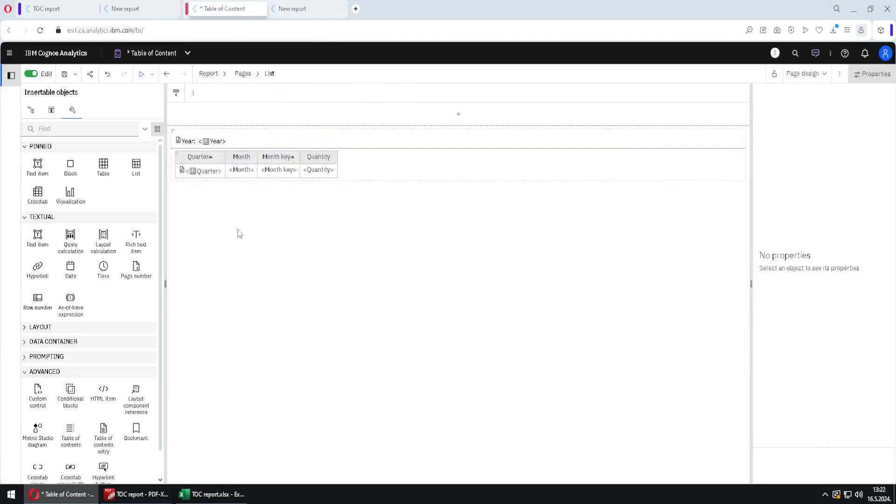
pyautogui.click(182, 170)
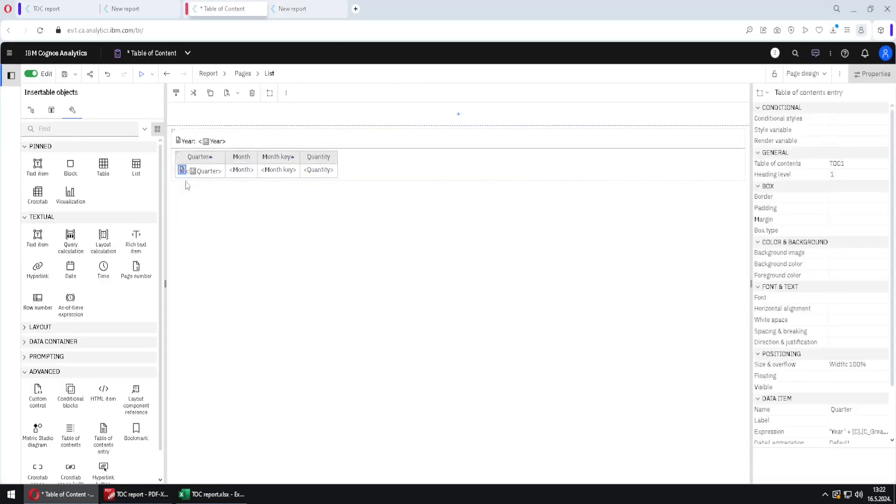
pyautogui.click(840, 175)
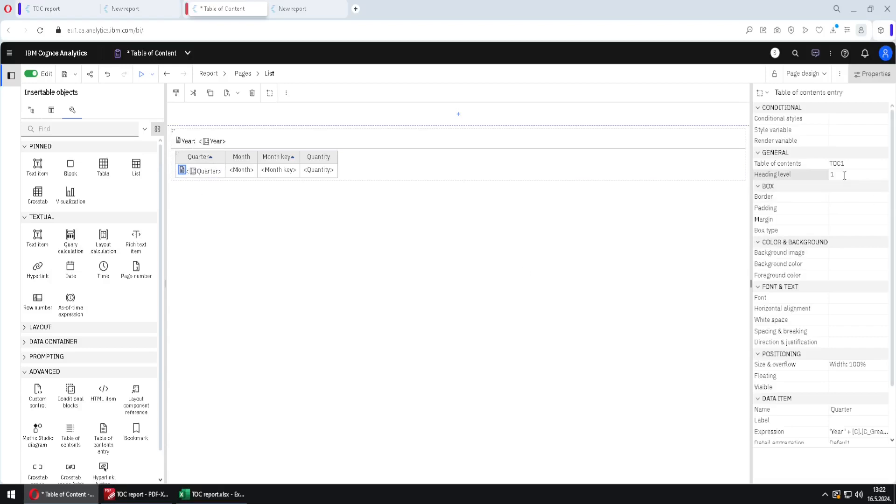
pyautogui.click(882, 175)
pyautogui.click(857, 209)
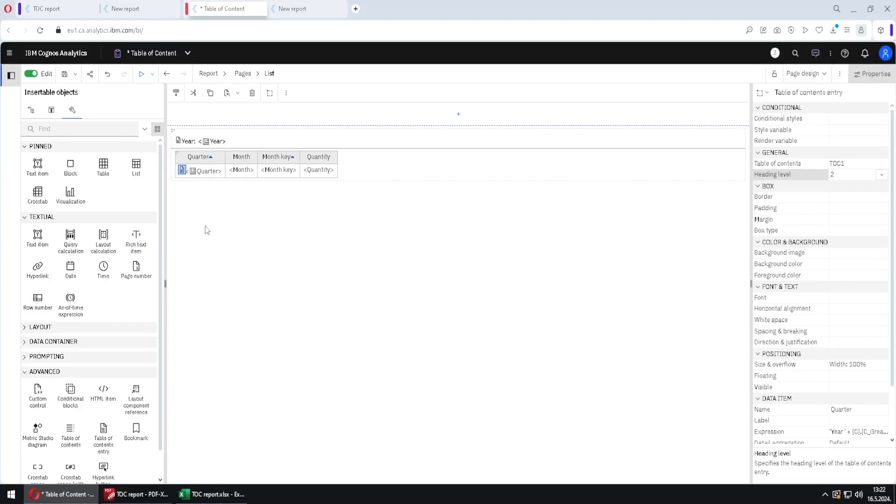
pyautogui.click(224, 74)
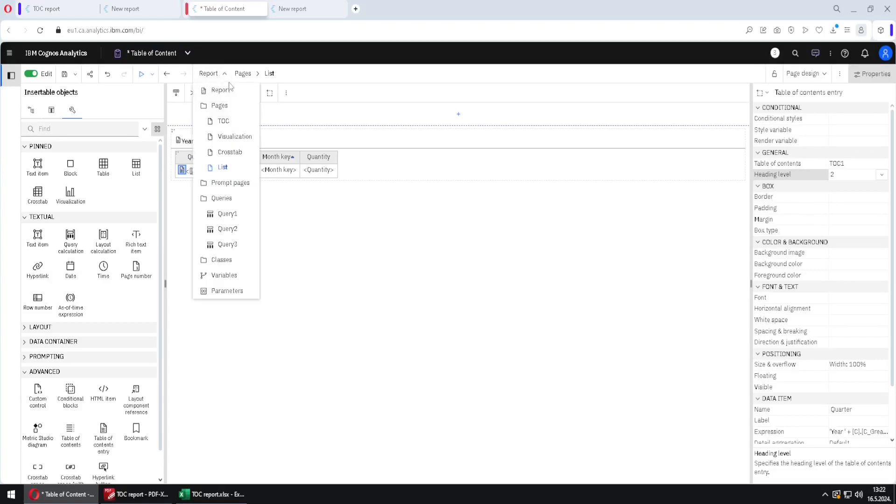
pyautogui.click(224, 121)
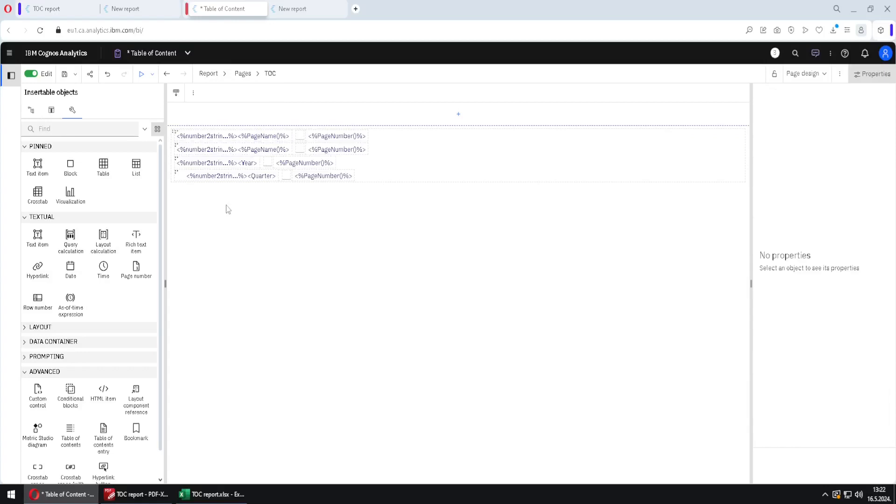
# Run the report as PDF, examine the year and quarter numbering in the table of contents, and return to the report design
pyautogui.click(153, 75)
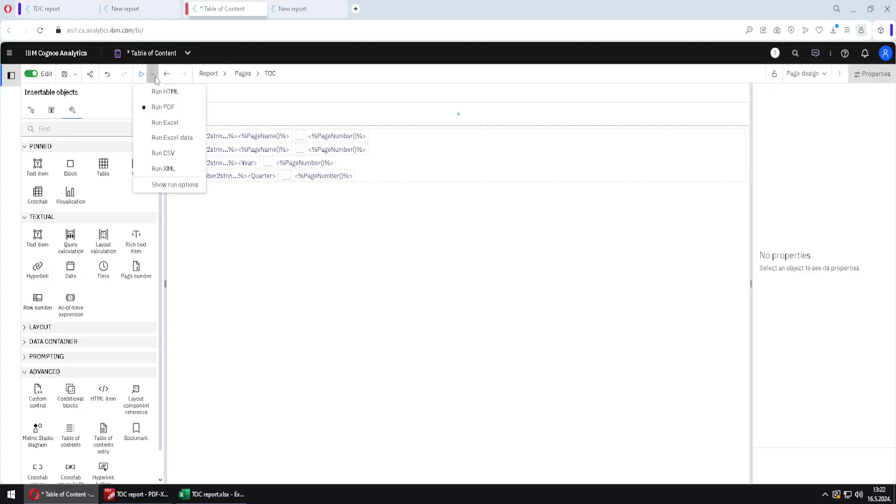
pyautogui.click(165, 108)
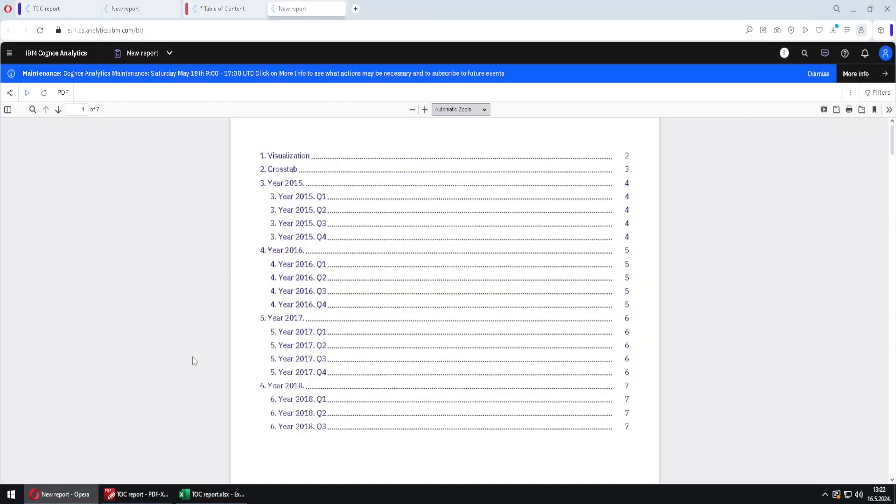
pyautogui.hotkey('ctrl', '2')
pyautogui.moveTo(253, 395)
pyautogui.mouseDown()
pyautogui.moveTo(270, 380)
pyautogui.moveTo(267, 397)
pyautogui.mouseUp()
pyautogui.moveTo(254, 244)
pyautogui.mouseDown()
pyautogui.moveTo(253, 177)
pyautogui.moveTo(291, 178)
pyautogui.mouseUp()
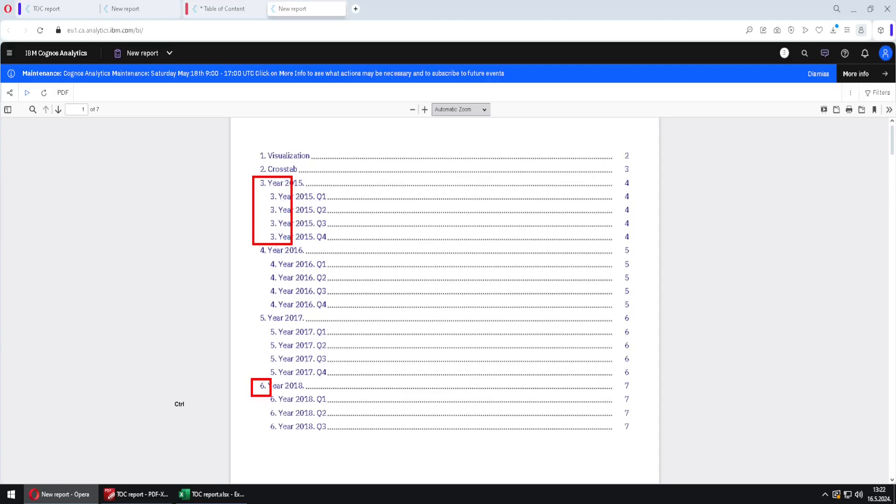
pyautogui.press('Escape')
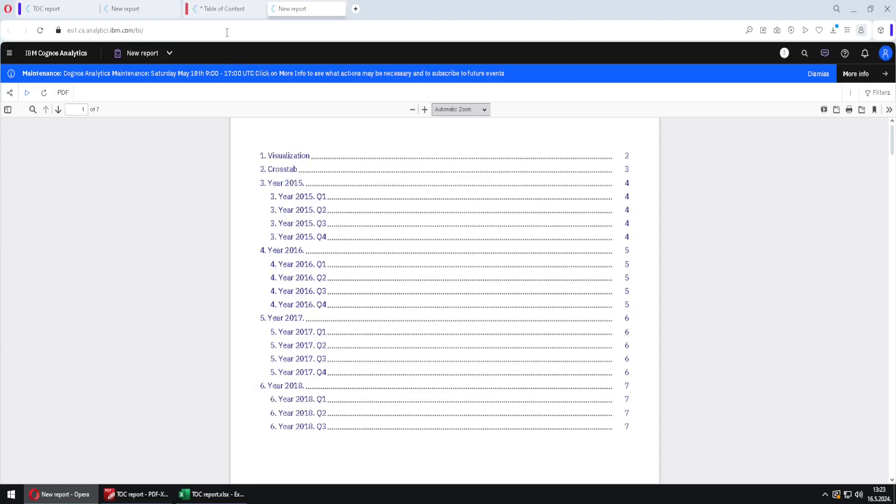
pyautogui.click(223, 9)
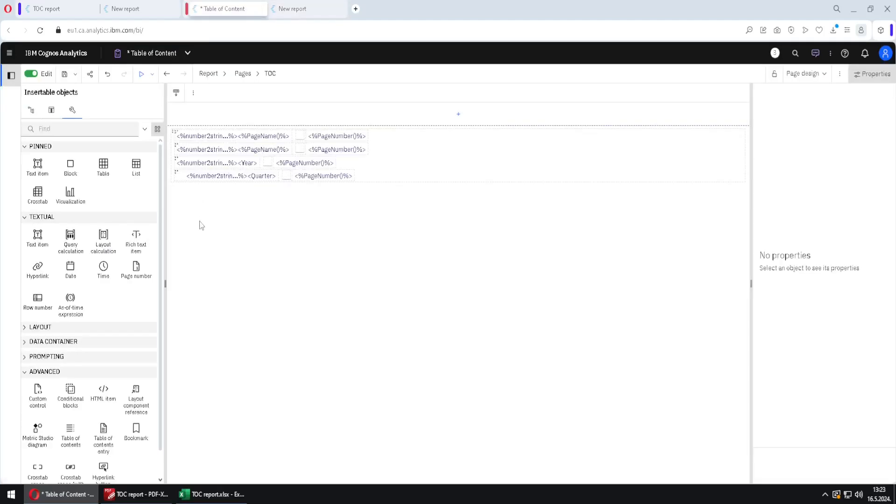
# Change the Quarter entry's numbering expression to number2string( TOCHeadingCount (1) ) + '.' + number2string( TOCHeadingCount (2) ) + '. ' and validate it
pyautogui.doubleClick(216, 182)
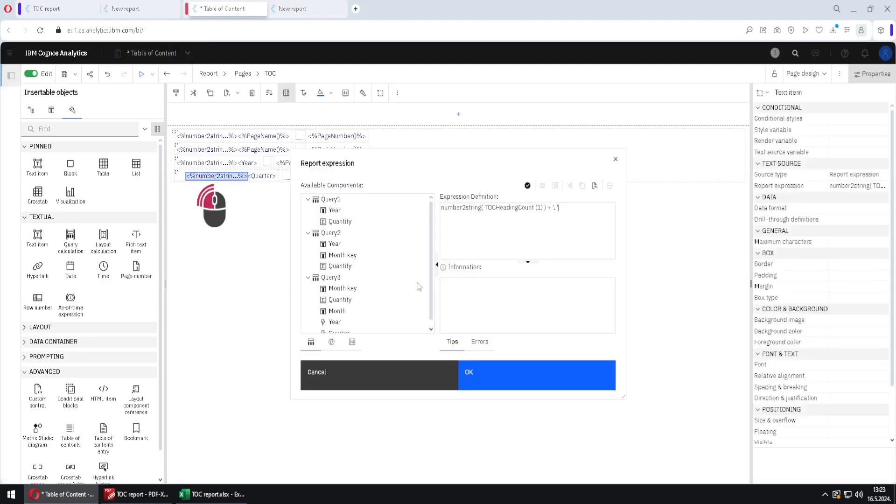
pyautogui.moveTo(534, 159); pyautogui.dragTo(355, 234)
pyautogui.moveTo(436, 270); pyautogui.dragTo(310, 269)
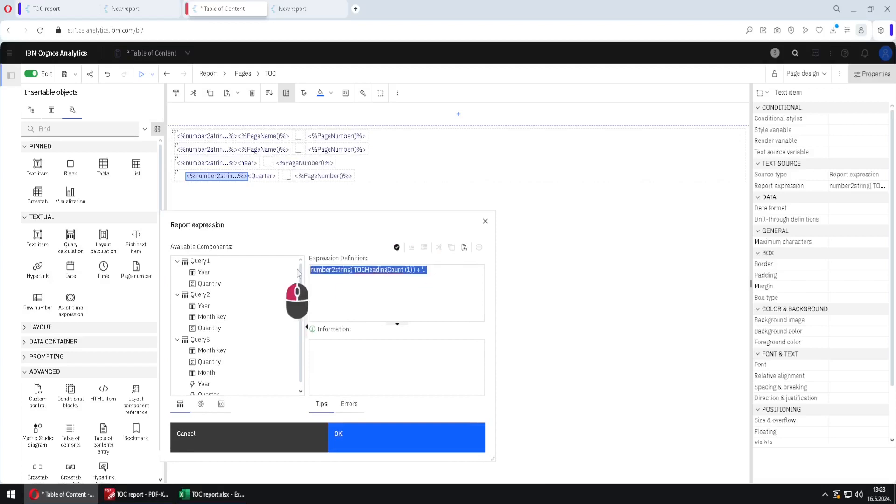
pyautogui.click(365, 320)
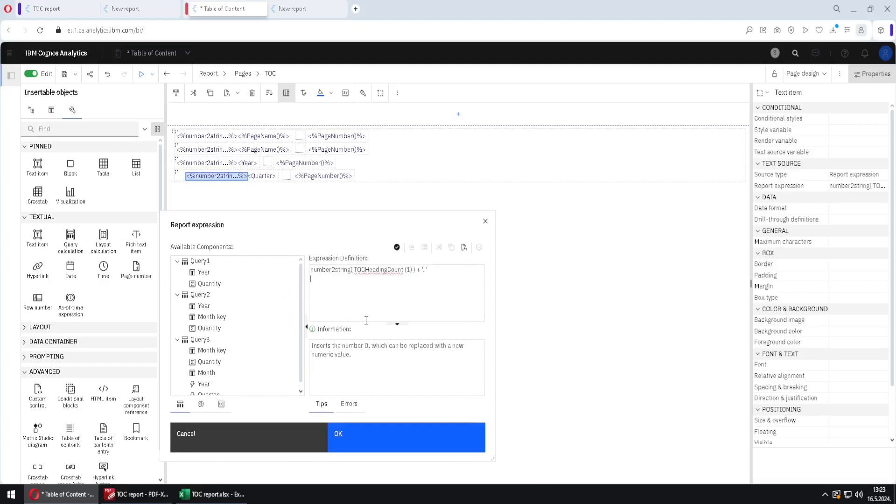
pyautogui.press('Return')
pyautogui.press('Return')
pyautogui.press('Return')
pyautogui.write("number2string( TOCHeadingCount (1) ) + '. '")
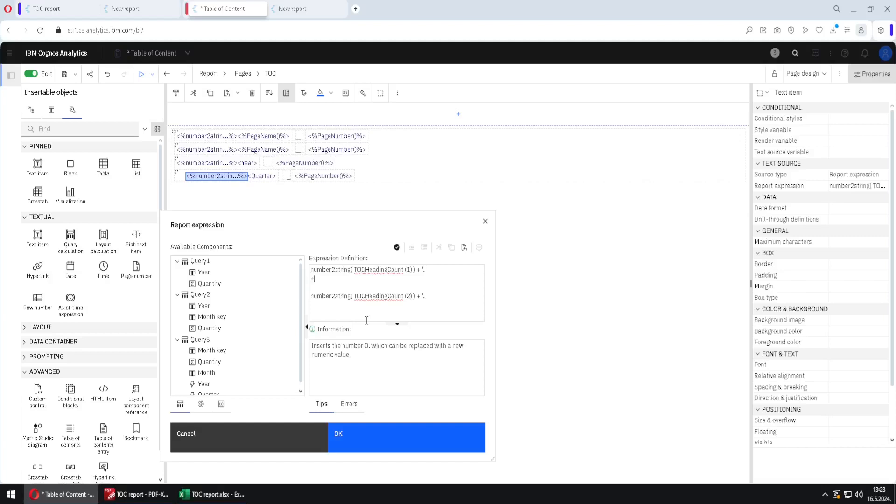
pyautogui.press('Return')
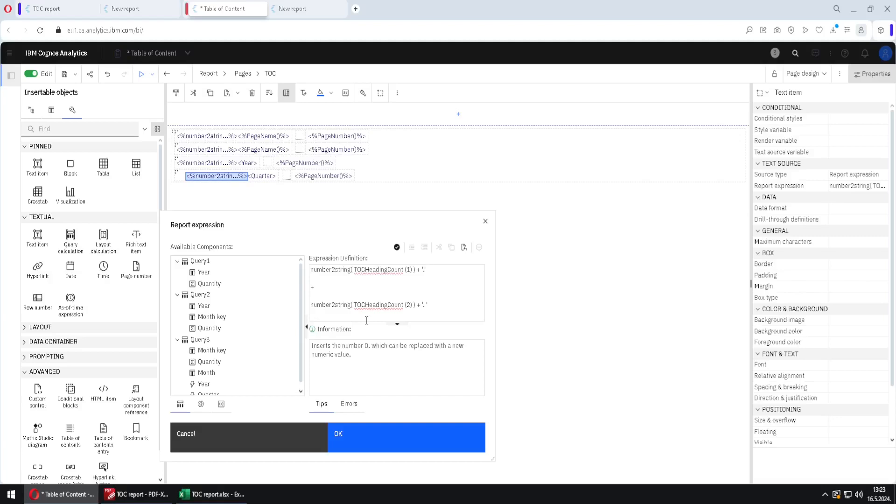
pyautogui.click(397, 247)
pyautogui.click(369, 434)
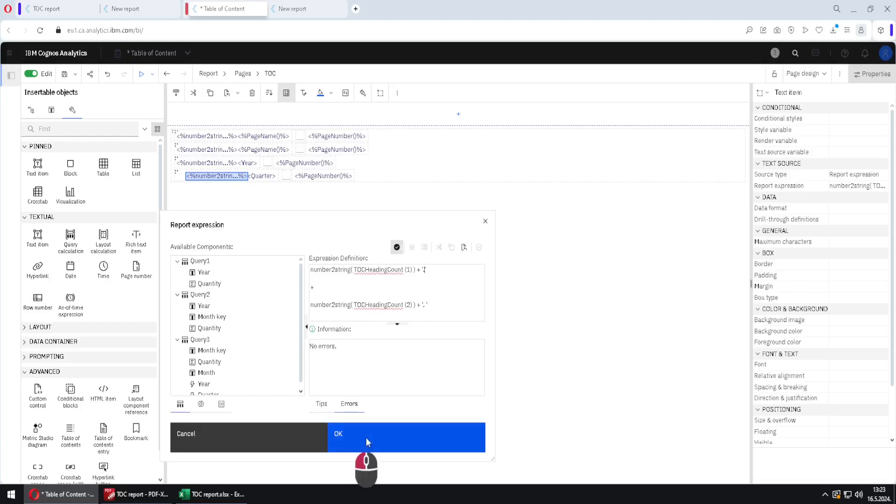
# Run the report as PDF to check the two-level quarter numbering, and return to the Table of Content report
pyautogui.click(152, 74)
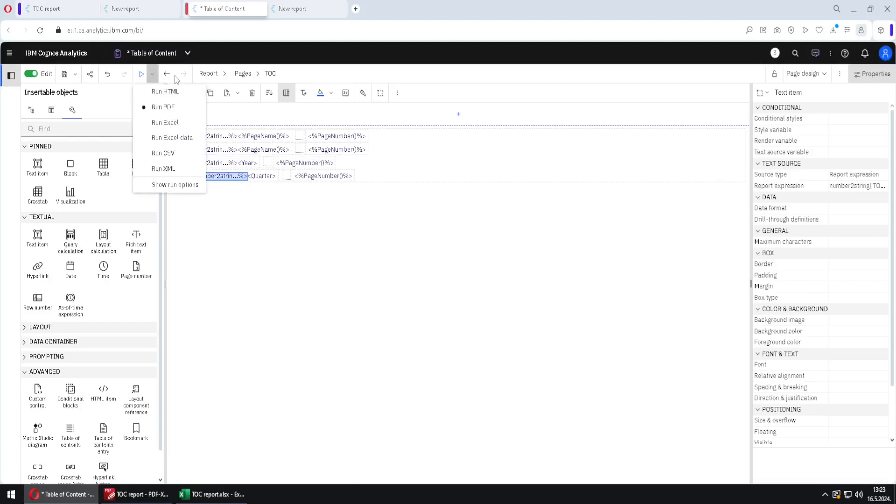
pyautogui.click(171, 110)
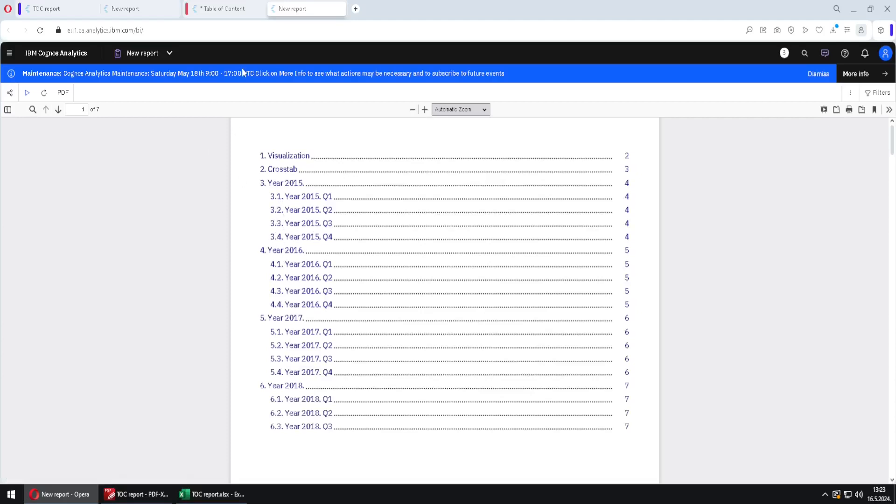
pyautogui.click(234, 9)
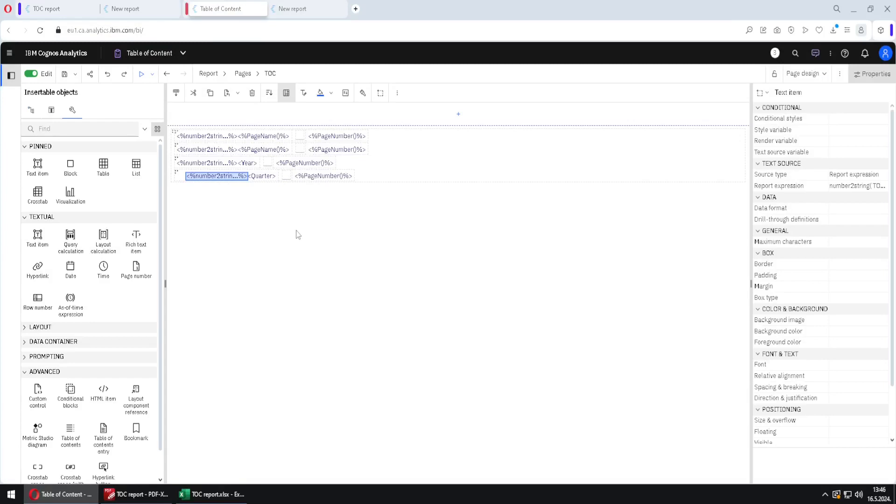
# In PDF-XChange Editor, follow the Go to TOC link above the Year 2015 list, and return to Cognos Analytics in the browser
pyautogui.click(146, 494)
pyautogui.click(154, 240)
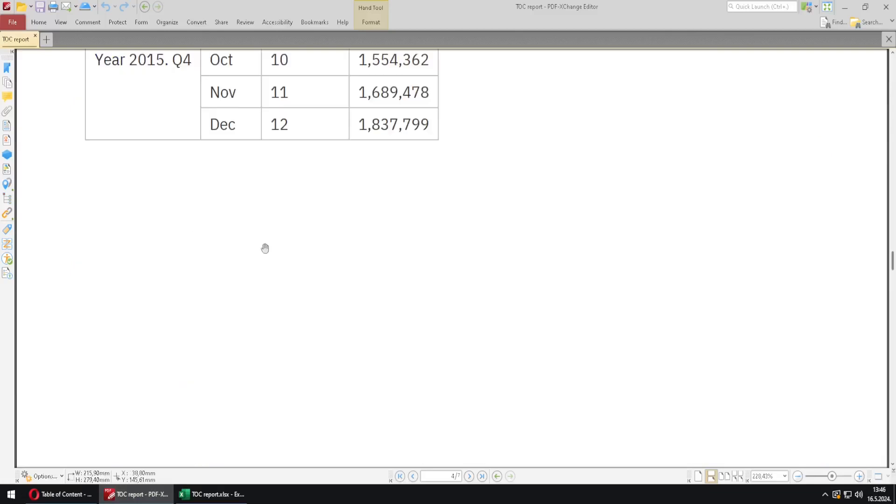
pyautogui.scroll(10, 690, 300)
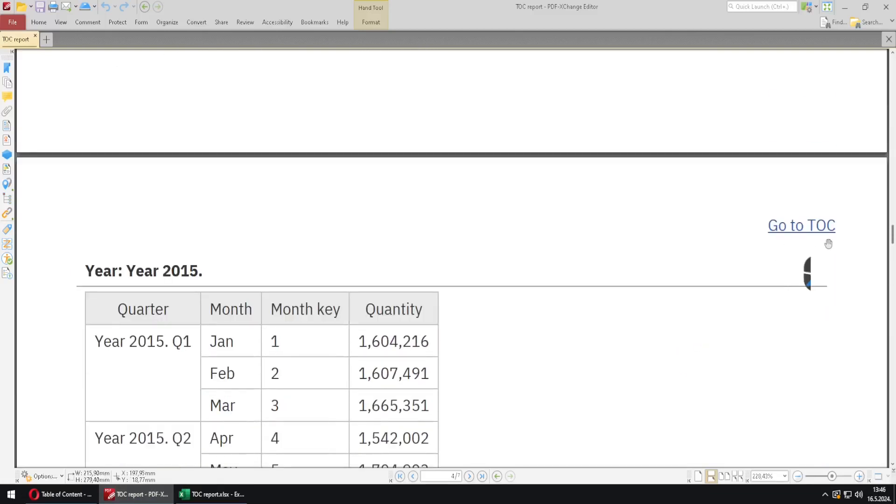
pyautogui.click(812, 235)
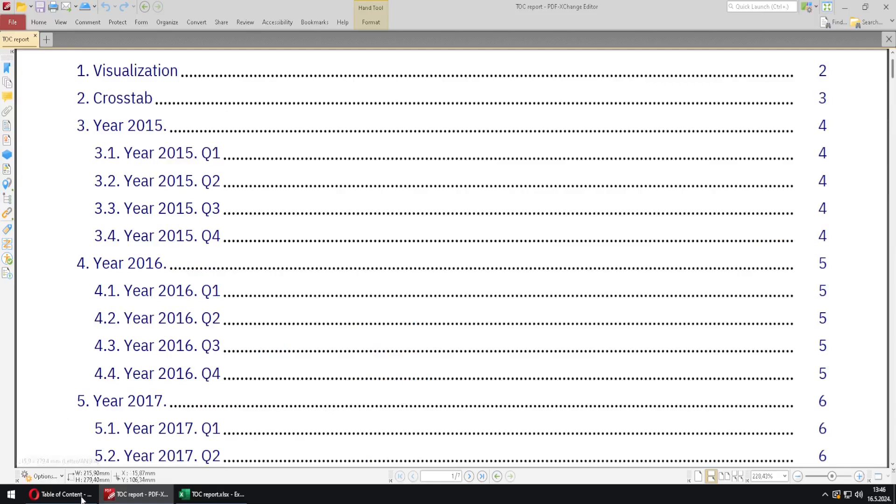
pyautogui.click(61, 494)
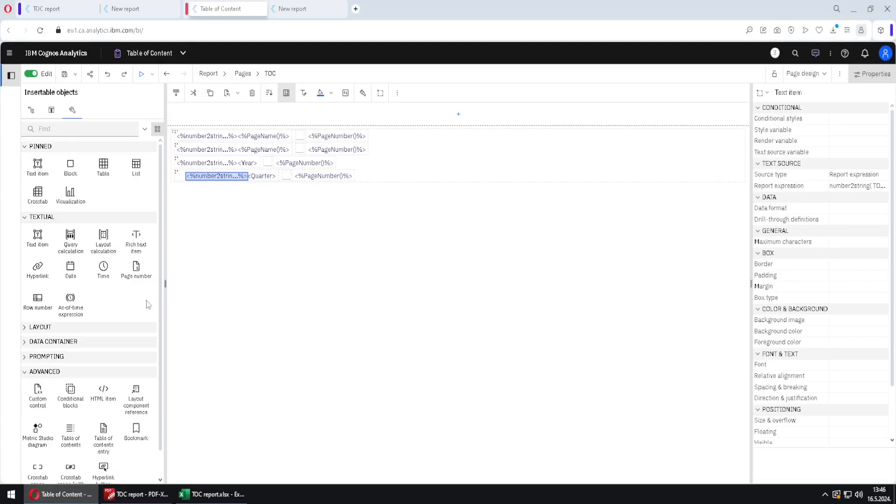
# Insert a bookmark above the table of contents on the TOC page and set its label to bkmTOC
pyautogui.scroll(-1, 148, 308)
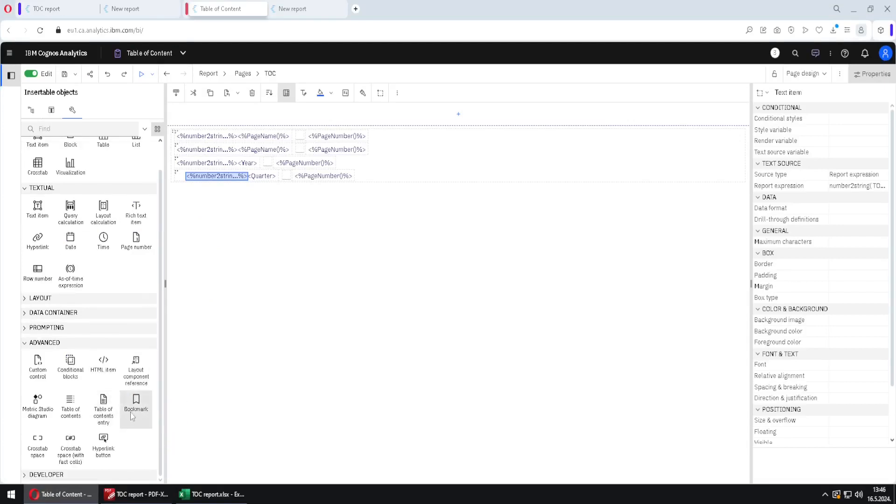
pyautogui.moveTo(134, 413); pyautogui.dragTo(198, 113)
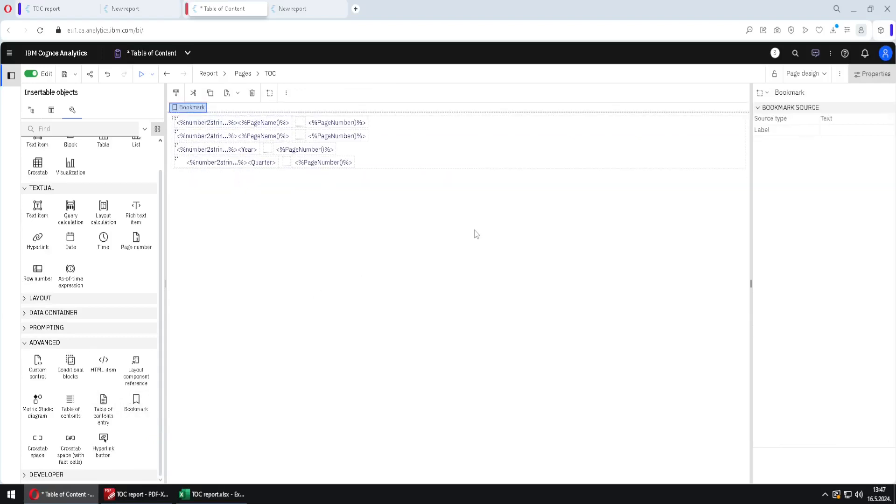
pyautogui.click(855, 135)
pyautogui.click(889, 131)
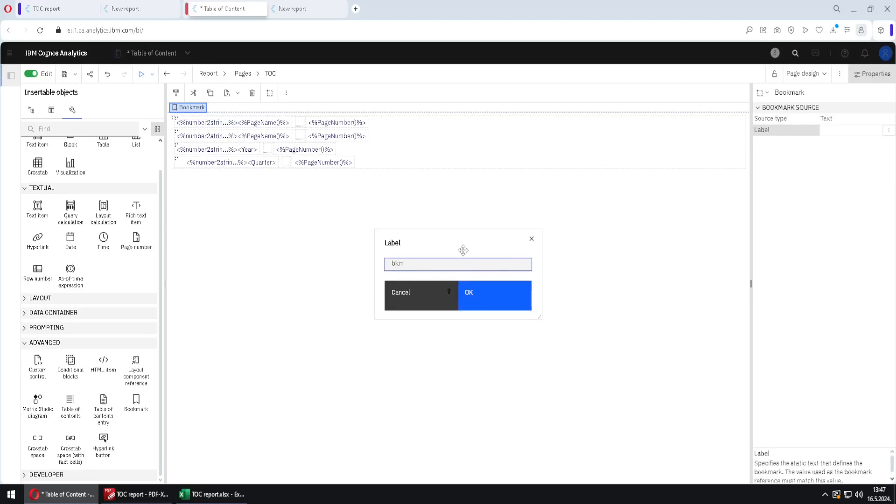
pyautogui.click(482, 293)
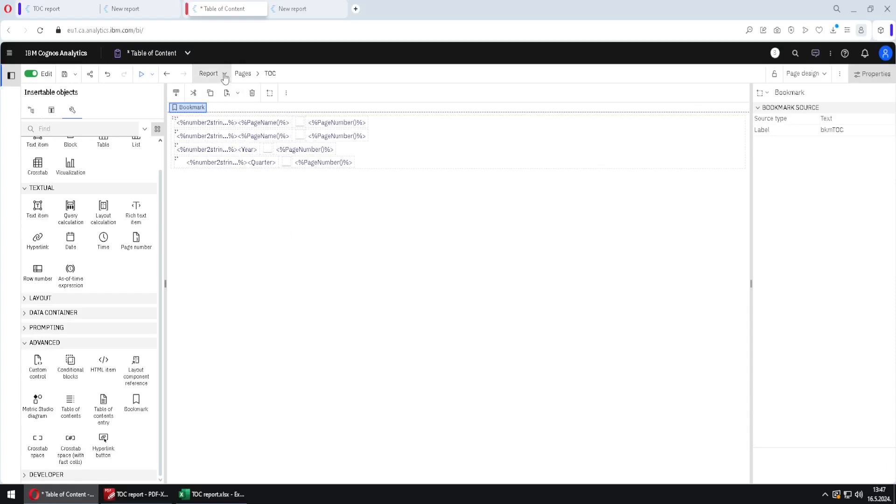
# On the Visualization page, insert a text item reading "Go to TOC" above the chart
pyautogui.click(225, 76)
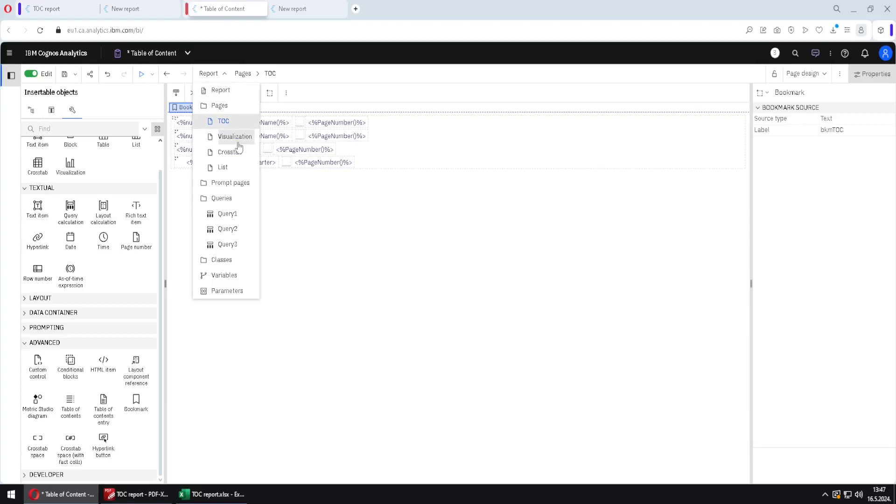
pyautogui.click(237, 138)
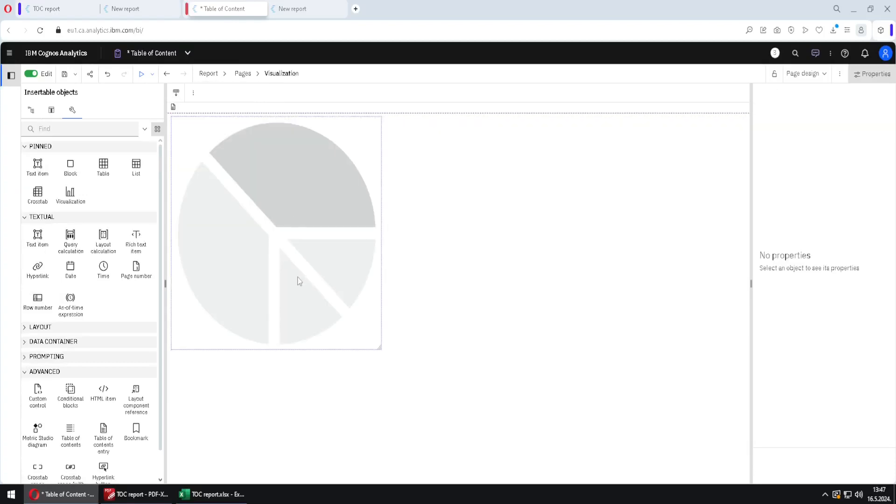
pyautogui.moveTo(38, 169); pyautogui.dragTo(191, 110)
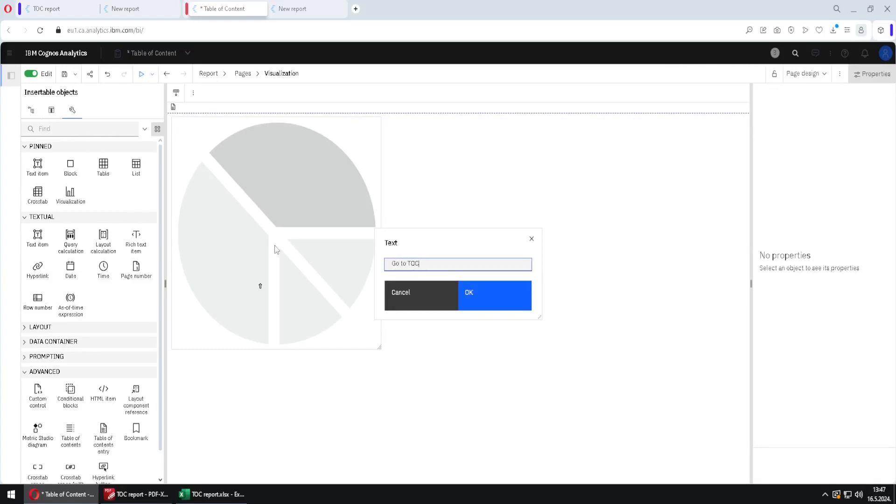
pyautogui.click(500, 304)
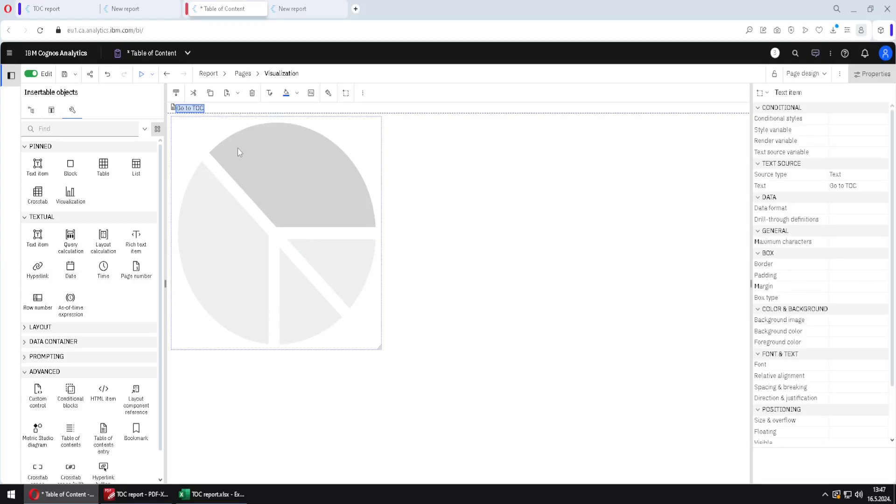
# Add a drill-through definition to the Go to TOC text item and name it "Drill to bkmTOC"
pyautogui.click(198, 110)
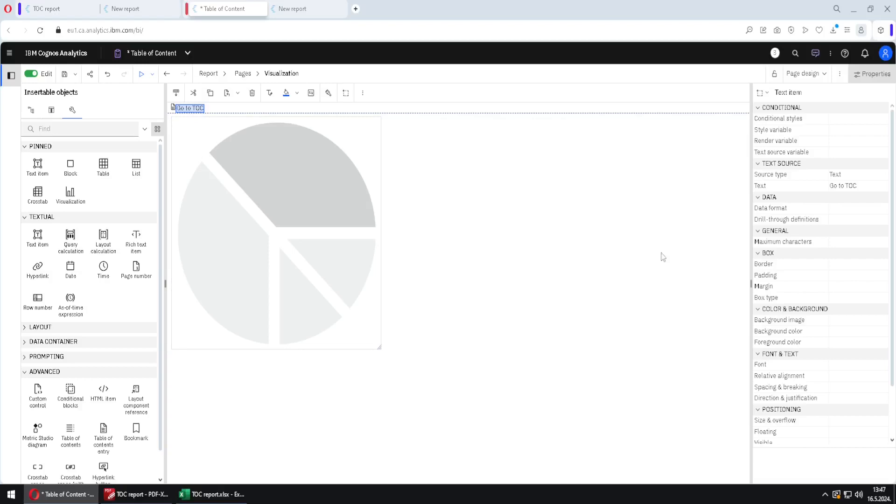
pyautogui.click(866, 223)
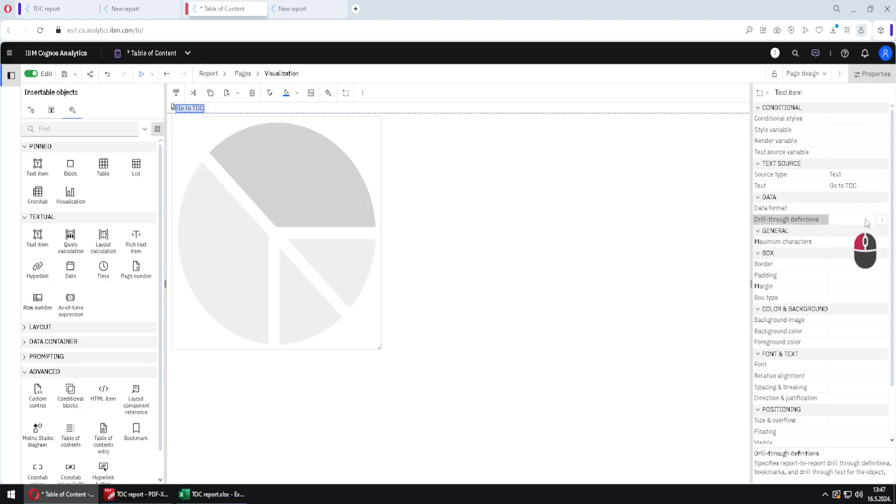
pyautogui.click(867, 223)
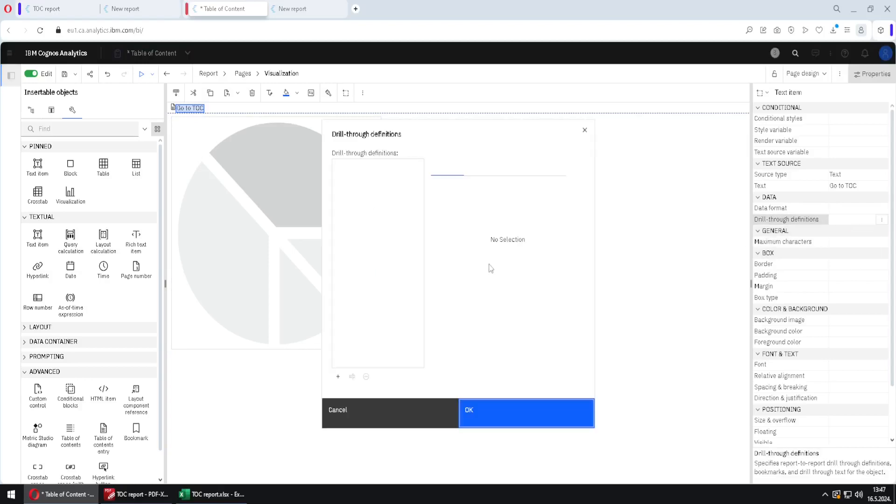
pyautogui.click(339, 377)
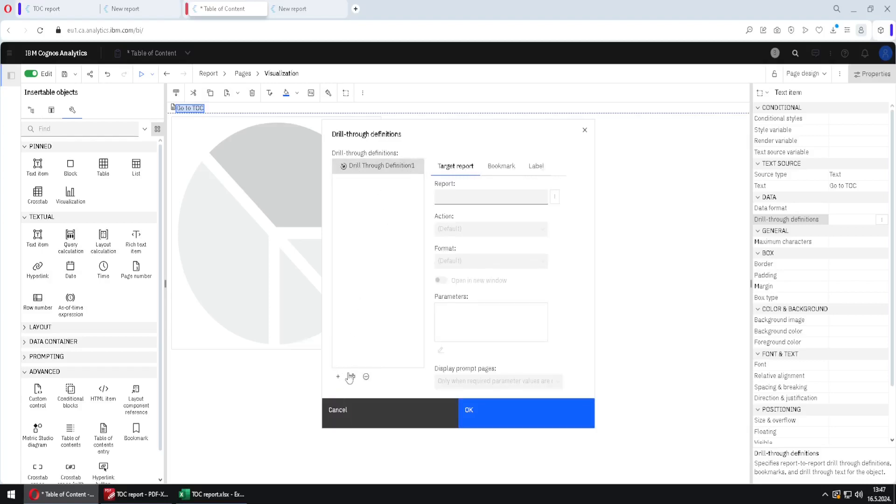
pyautogui.click(352, 377)
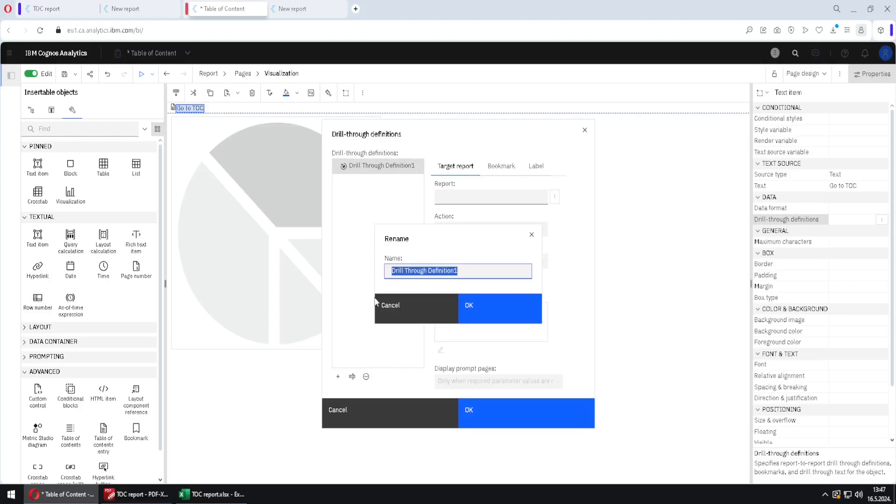
pyautogui.write('Drill to bkmTOC')
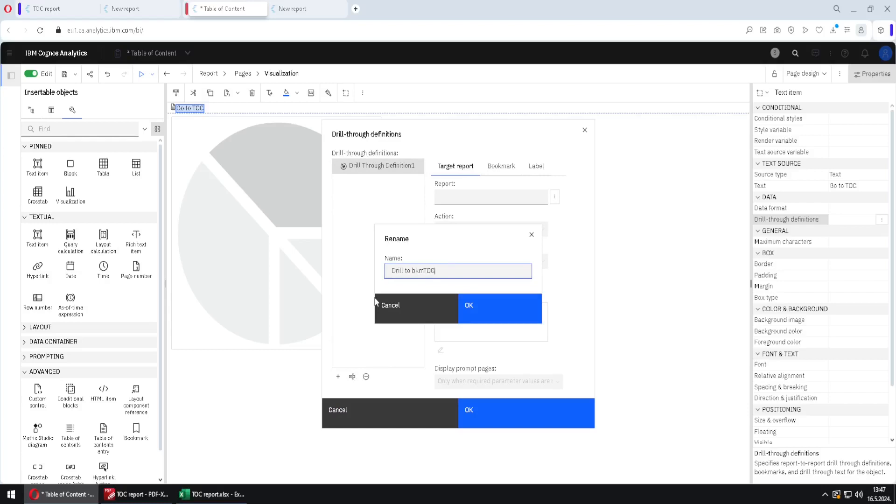
pyautogui.click(511, 304)
# Set the drill-through definition's bookmark to the text bkmTOC and accept the definition
pyautogui.click(499, 167)
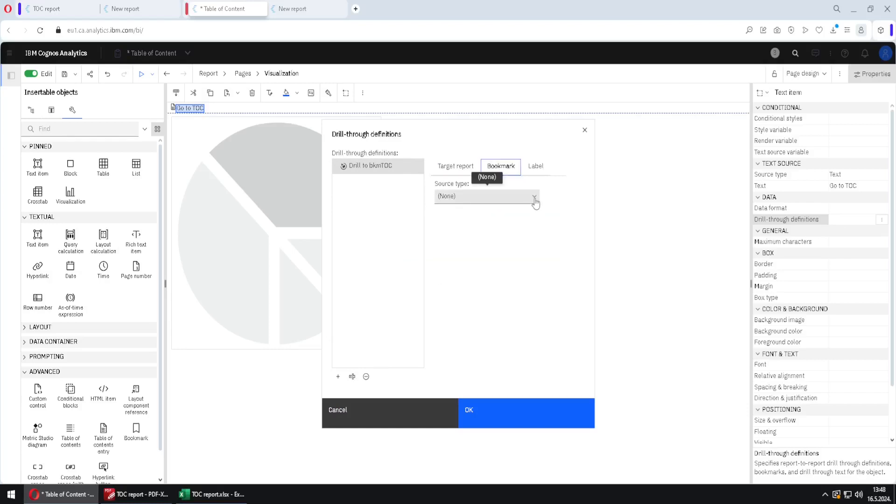
pyautogui.click(535, 197)
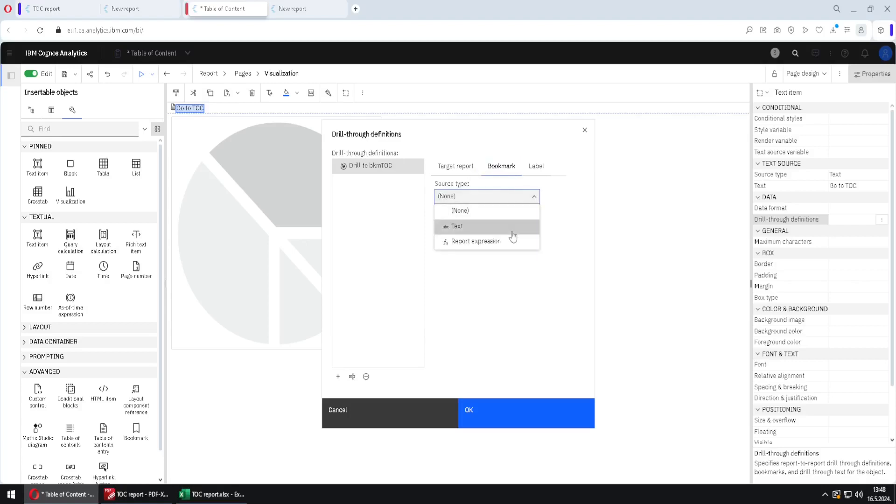
pyautogui.click(523, 226)
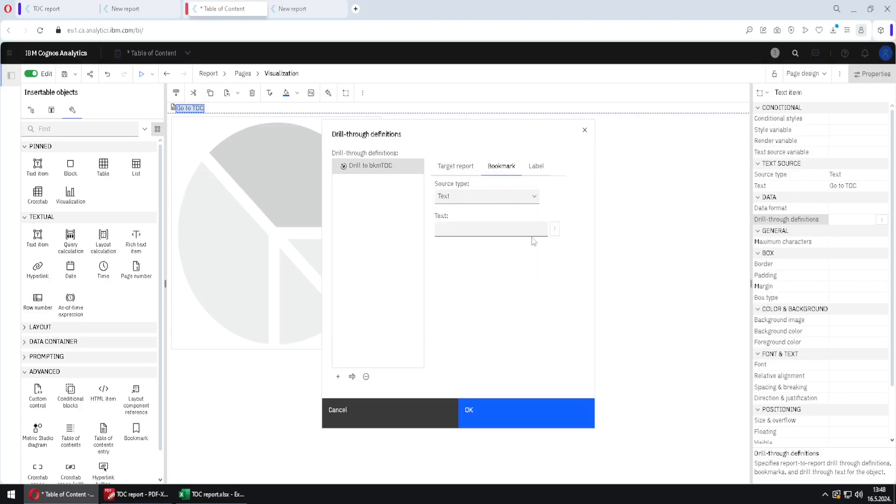
pyautogui.click(555, 229)
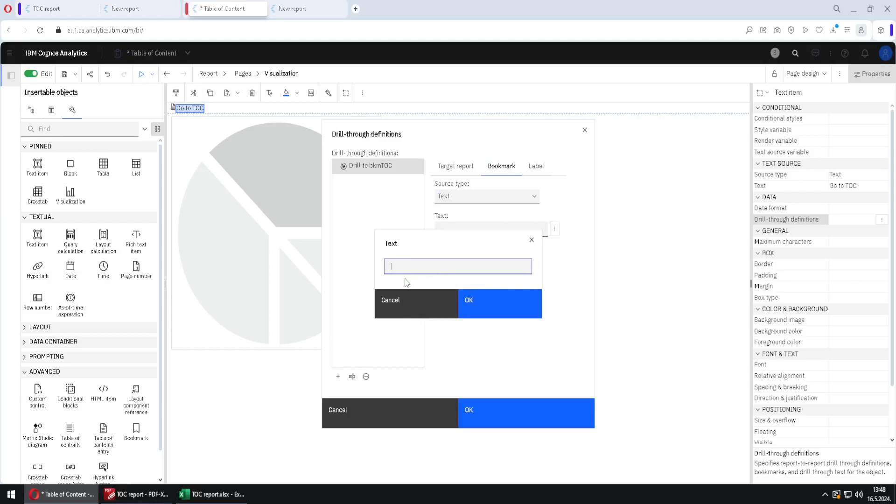
pyautogui.write('bkm')
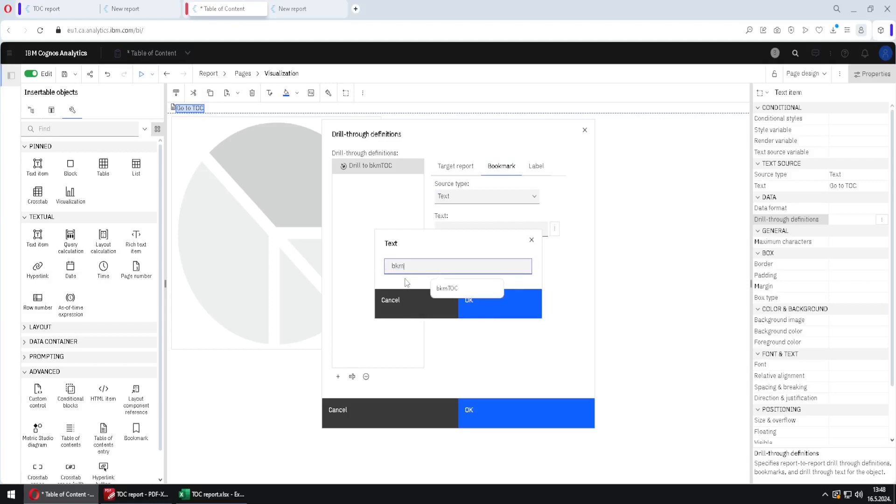
pyautogui.write('TOC')
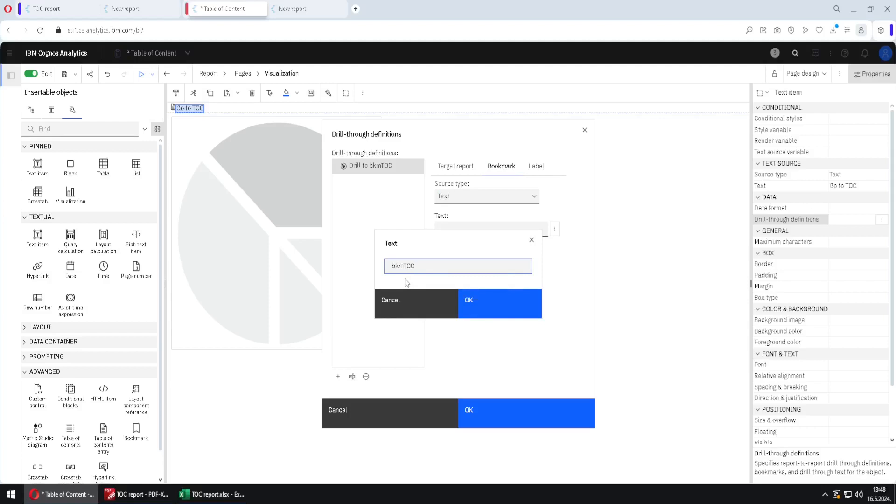
pyautogui.click(490, 303)
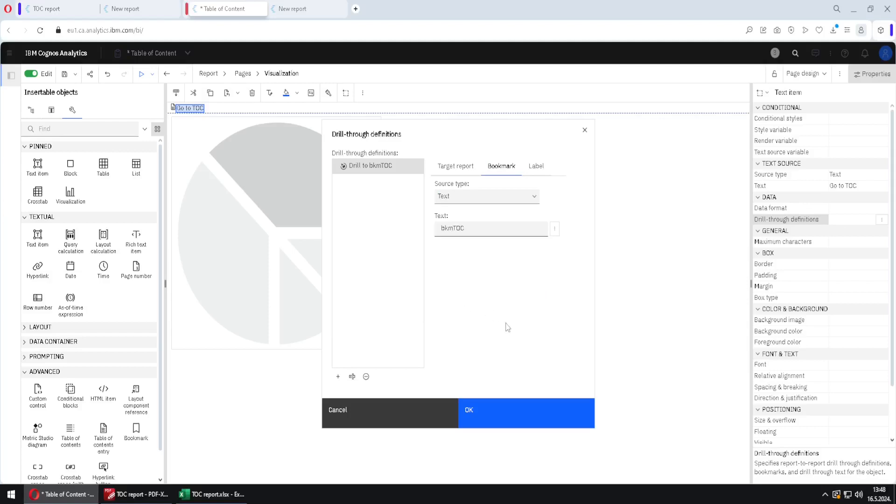
pyautogui.click(497, 410)
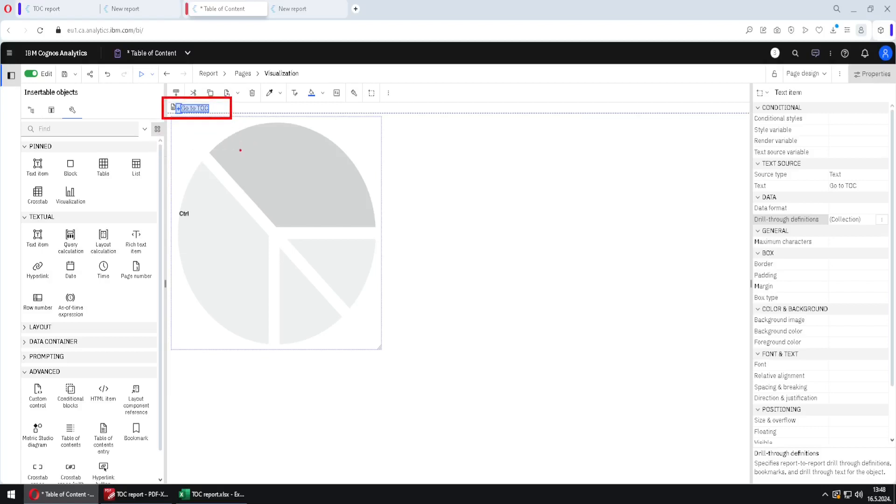
# Copy the Go to TOC text item from the Visualization page into the Crosstab page's header
pyautogui.click(191, 112)
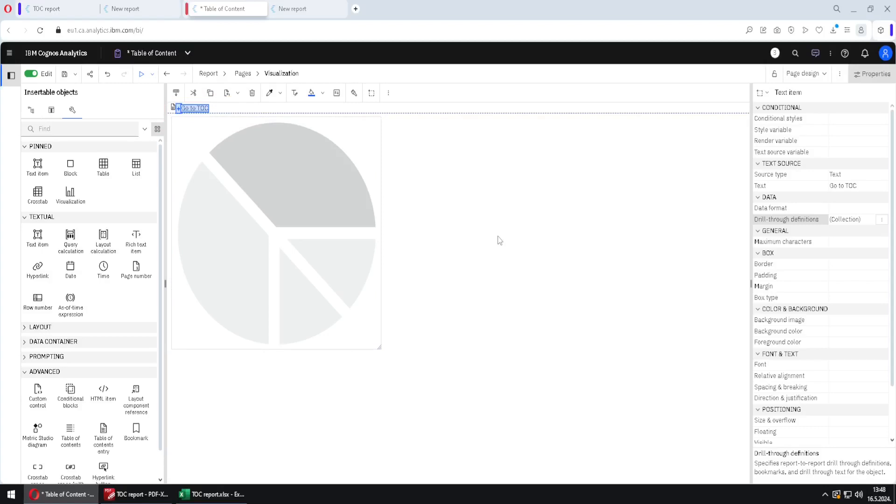
pyautogui.hotkey('ctrl', 'c')
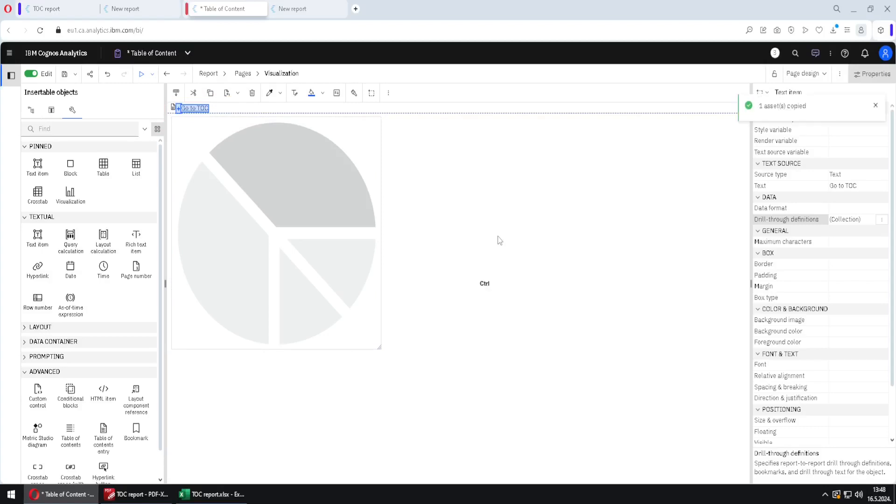
pyautogui.click(298, 74)
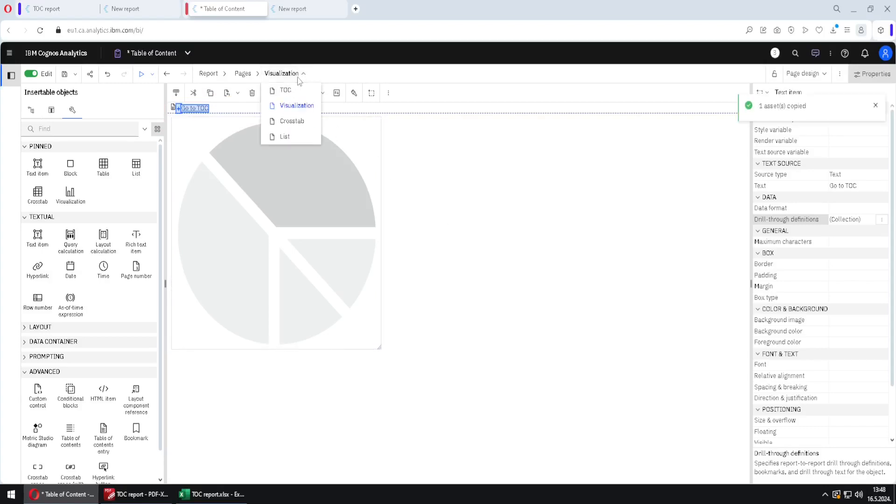
pyautogui.click(303, 120)
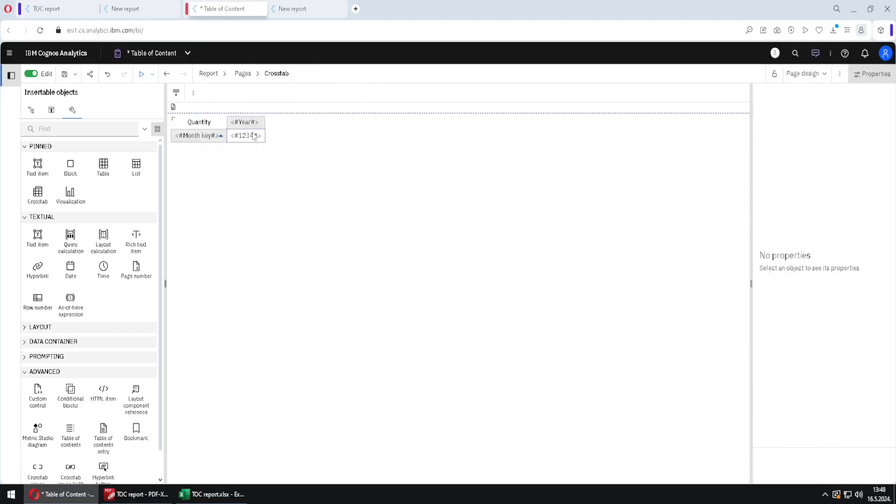
pyautogui.click(207, 112)
pyautogui.hotkey('ctrl', 'v')
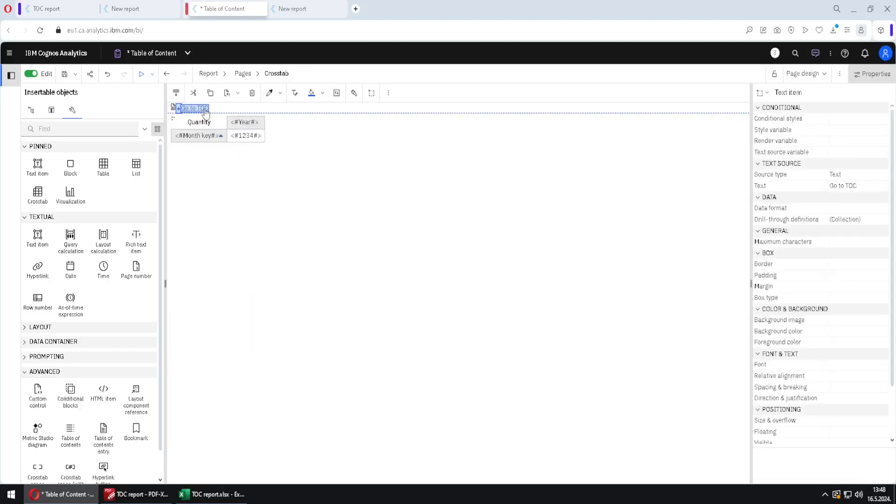
# Paste the copied Go to TOC text item into the page header of the List page
pyautogui.click(290, 74)
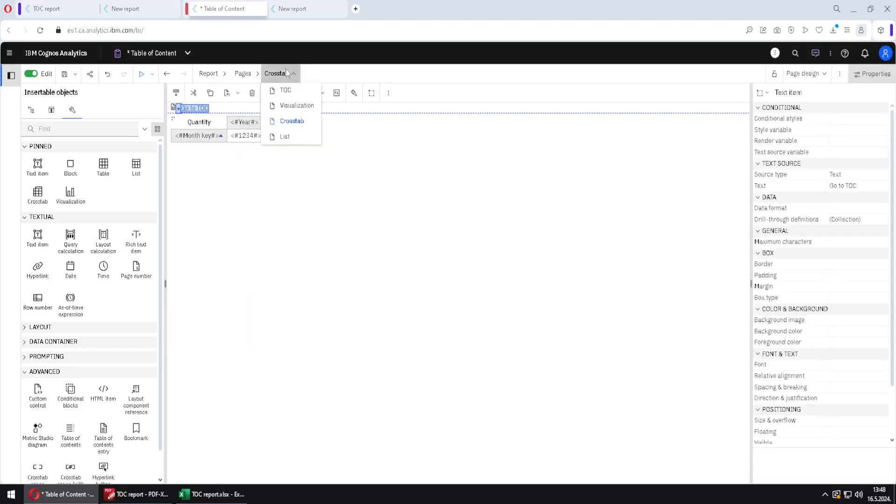
pyautogui.click(303, 138)
pyautogui.click(199, 119)
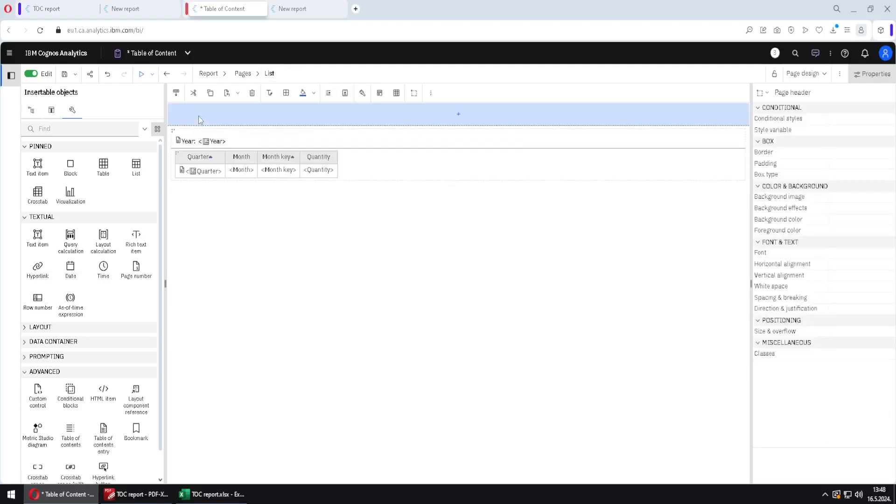
pyautogui.hotkey('ctrl', 'v')
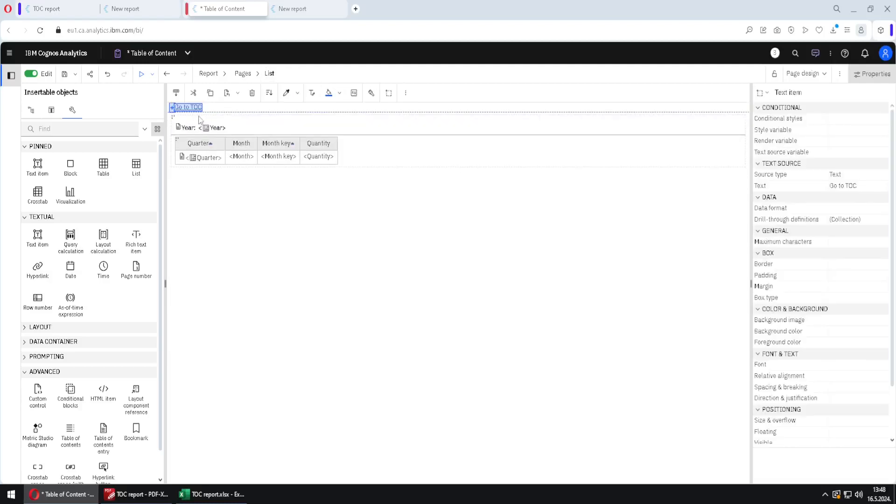
# Set the List page header's horizontal alignment to Right
pyautogui.click(233, 113)
pyautogui.click(328, 93)
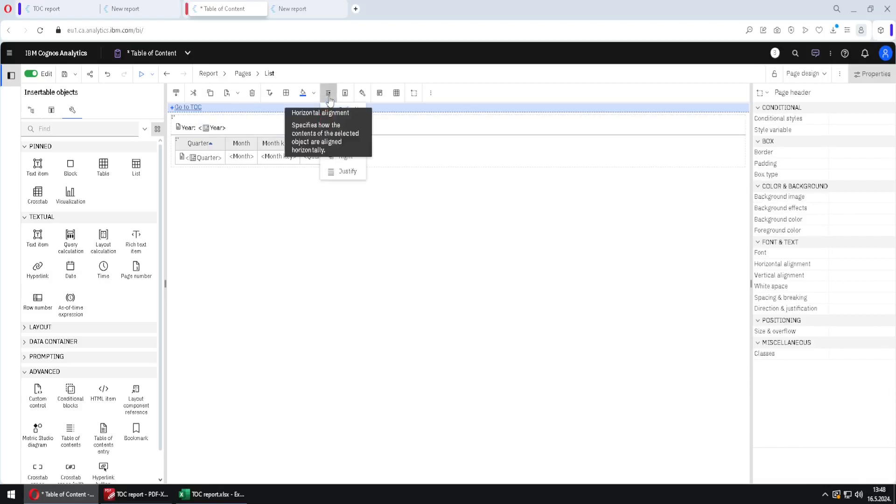
pyautogui.click(344, 156)
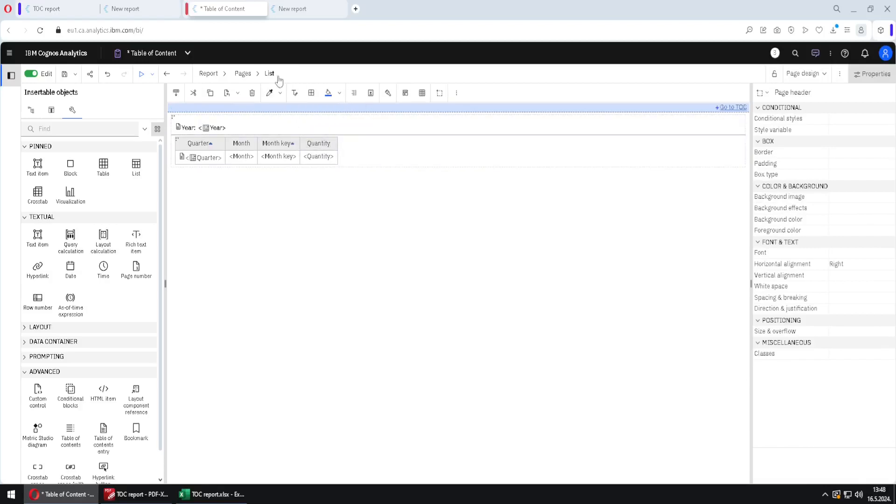
# On the Crosstab page, set the page header's horizontal alignment to Right
pyautogui.click(277, 76)
pyautogui.click(298, 120)
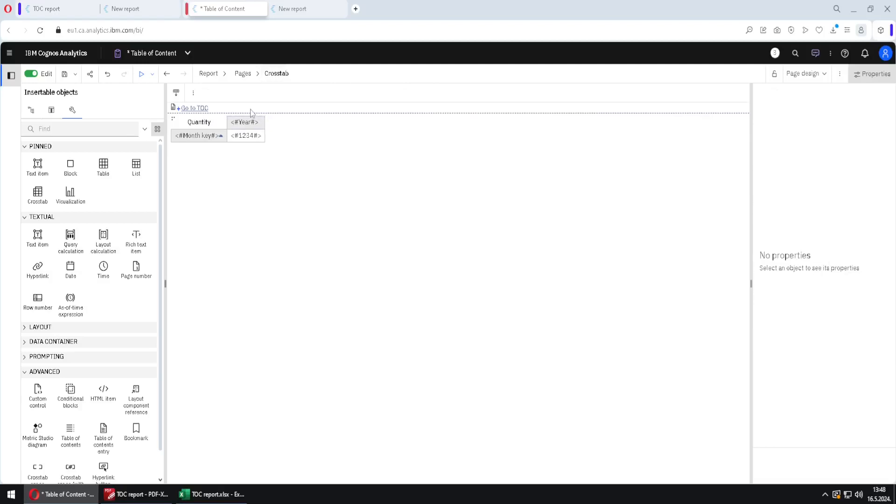
pyautogui.click(251, 112)
pyautogui.click(328, 92)
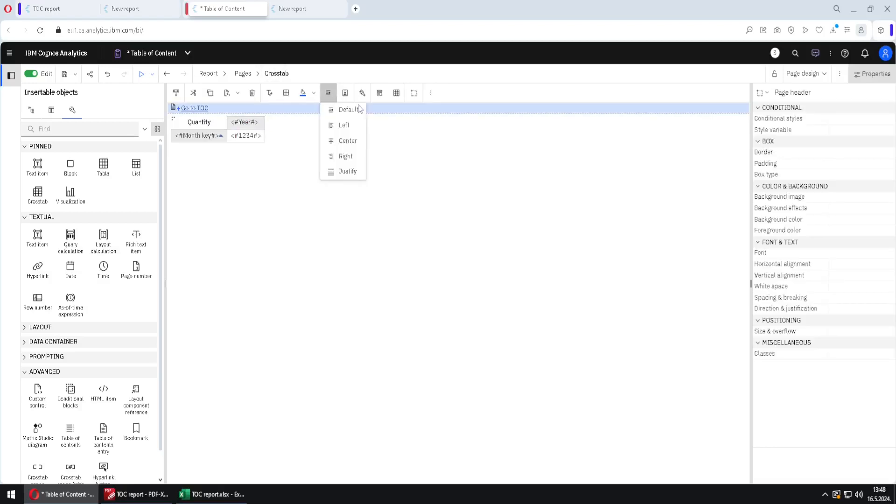
pyautogui.click(356, 158)
# On the Visualization page, set the page header's horizontal alignment to Right
pyautogui.click(277, 74)
pyautogui.click(302, 106)
pyautogui.click(253, 110)
pyautogui.click(289, 77)
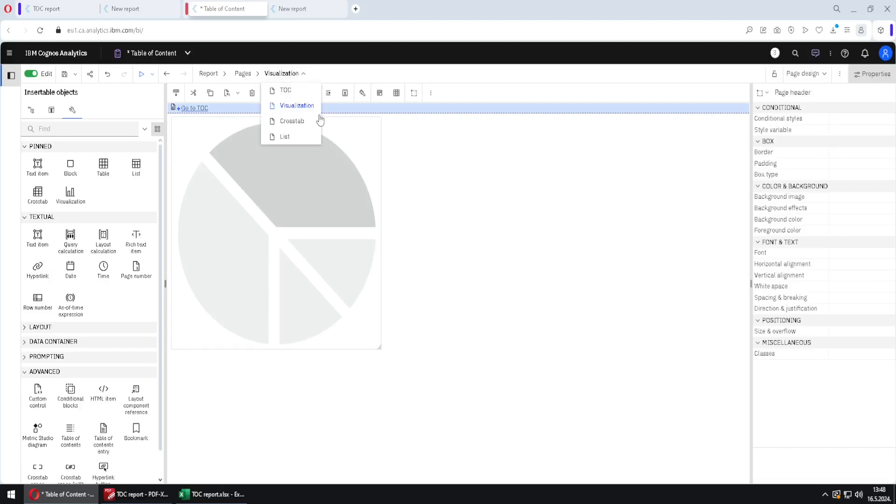
pyautogui.click(329, 92)
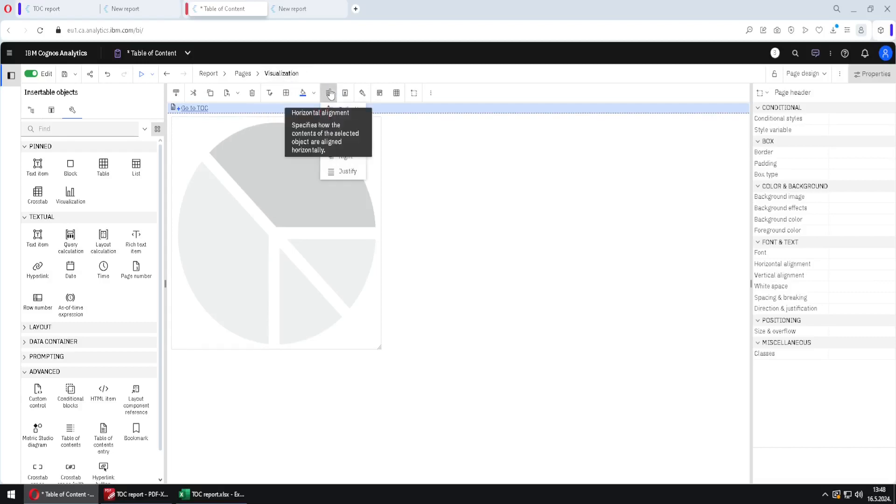
pyautogui.click(345, 156)
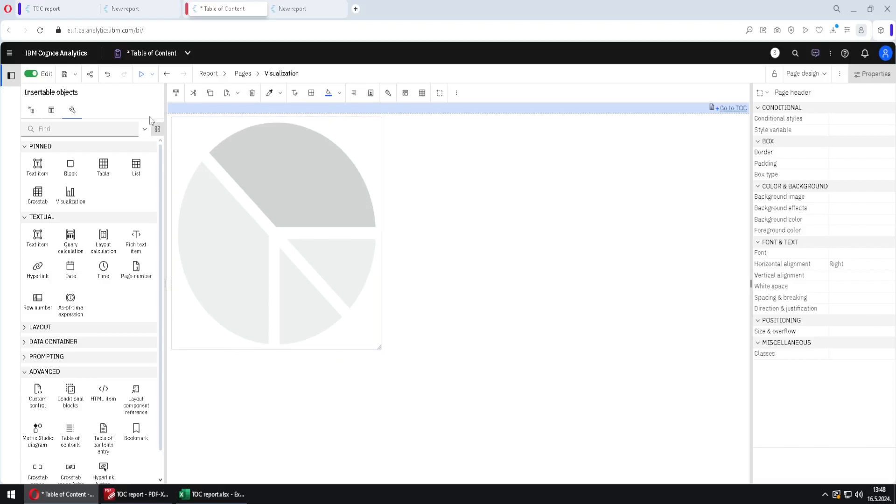
# Save the Table of Content report and run it as PDF
pyautogui.click(65, 75)
pyautogui.click(141, 75)
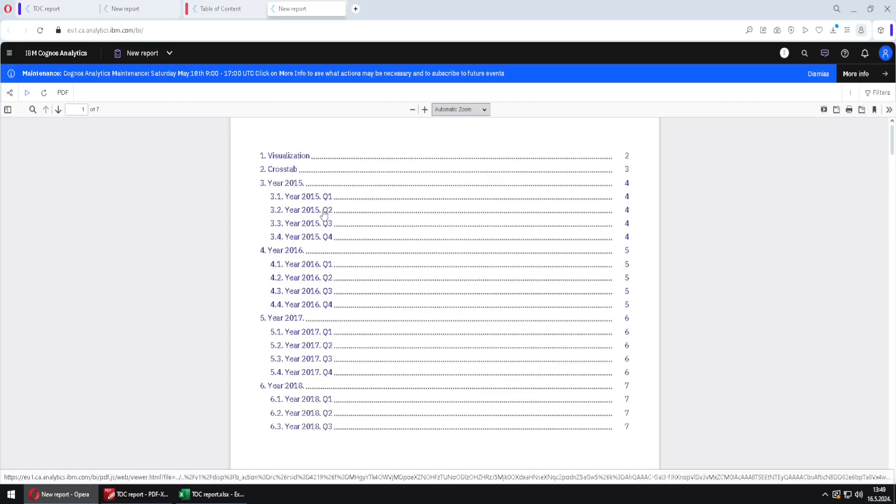
# Test the PDF navigation by following the Year 2016 contents entry and returning through that page's Go to TOC link
pyautogui.click(293, 254)
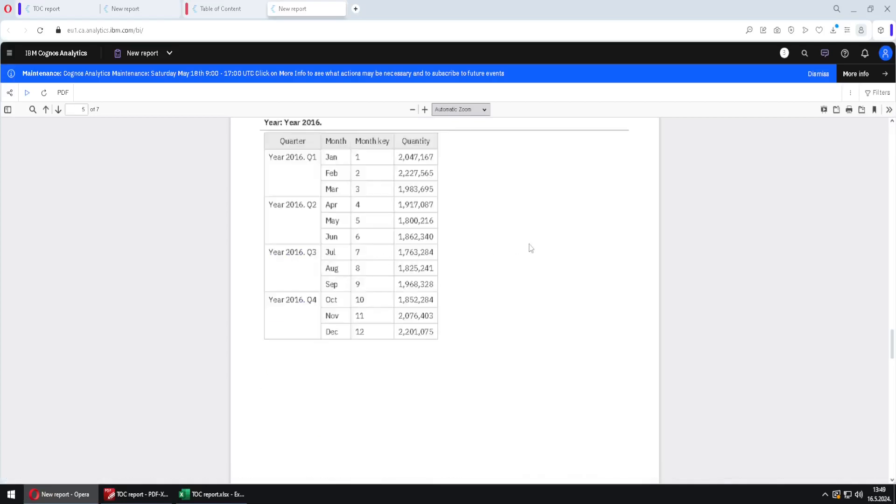
pyautogui.scroll(3, 530, 248)
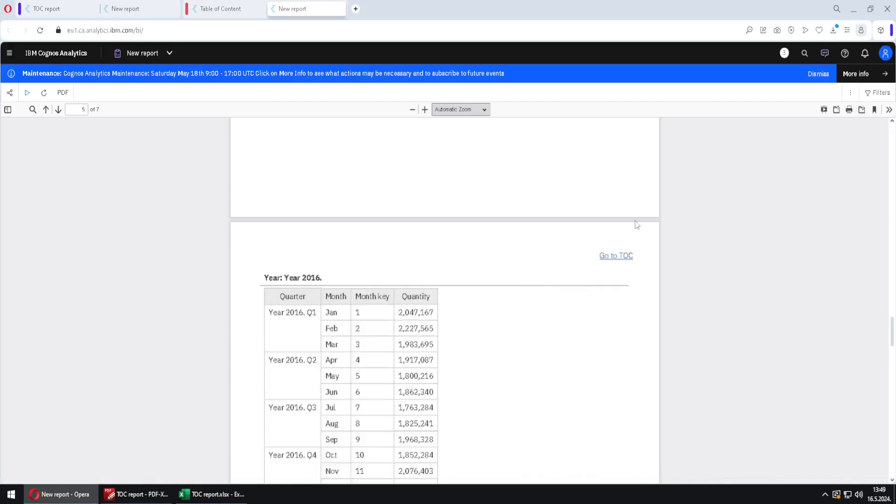
pyautogui.click(621, 258)
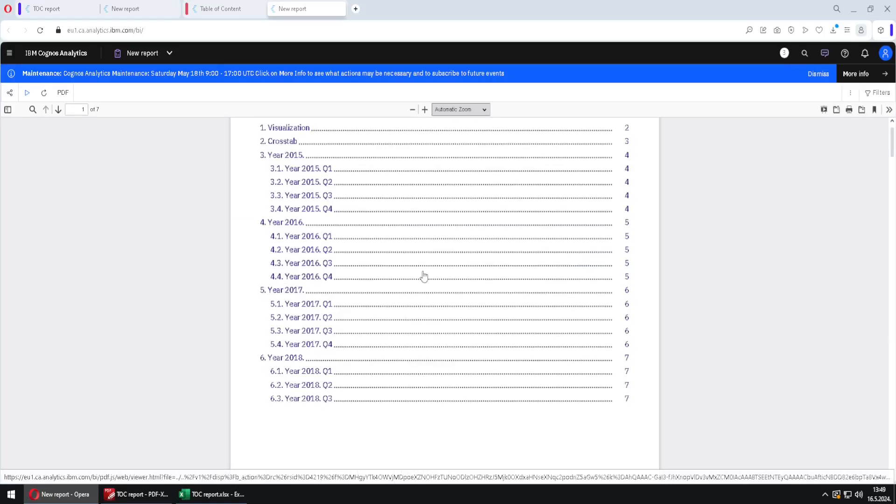
pyautogui.scroll(1, 423, 276)
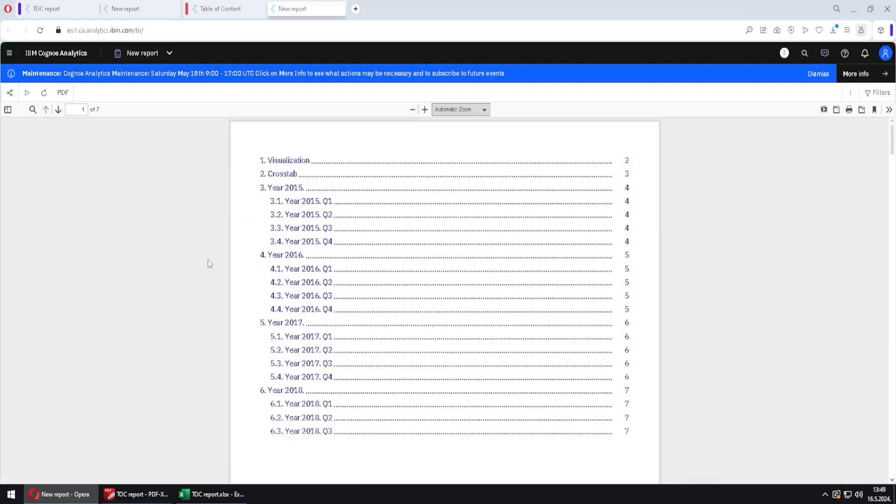
# Go back to the Table of Content report's TOC page and display the available run formats
pyautogui.click(218, 14)
pyautogui.click(214, 75)
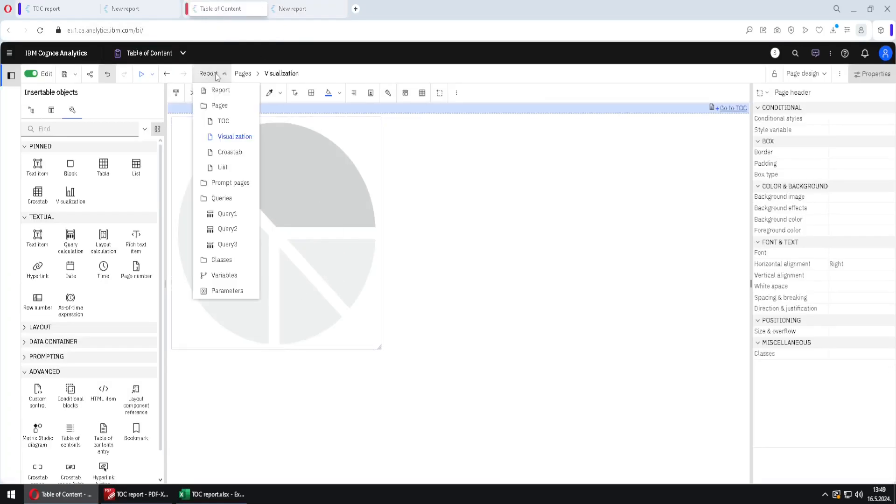
pyautogui.click(223, 120)
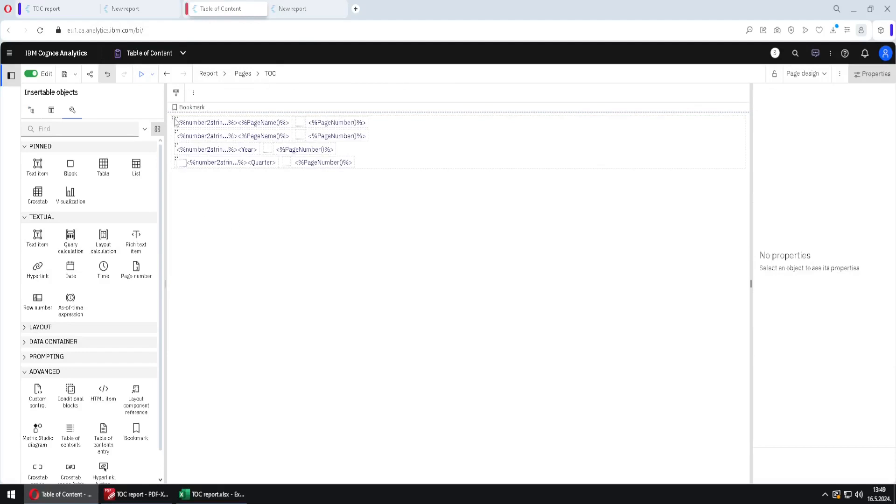
pyautogui.click(153, 74)
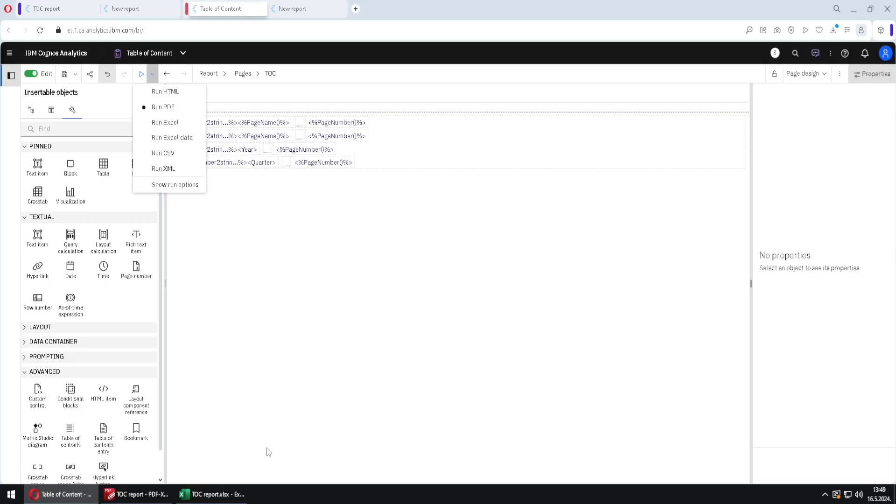
# In the TOC report.xlsx workbook in Excel, follow the Year 2016. Q1 entry and return through the Go to TOC link
pyautogui.click(201, 495)
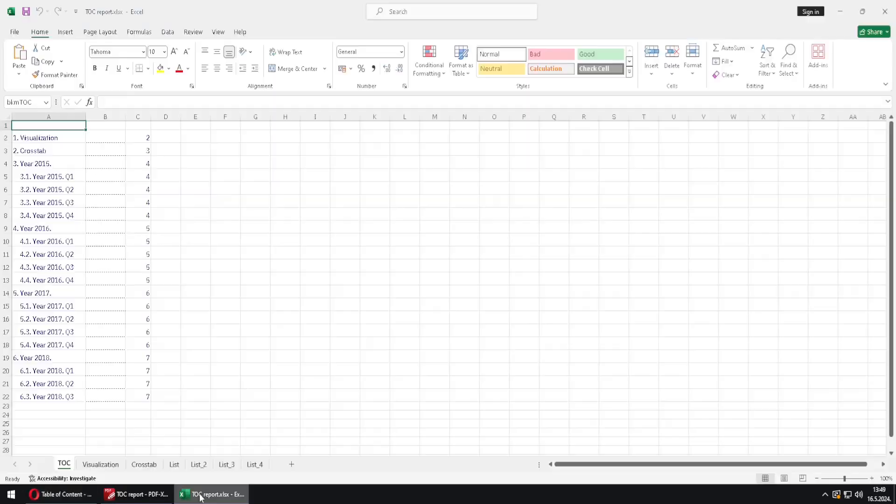
pyautogui.click(219, 216)
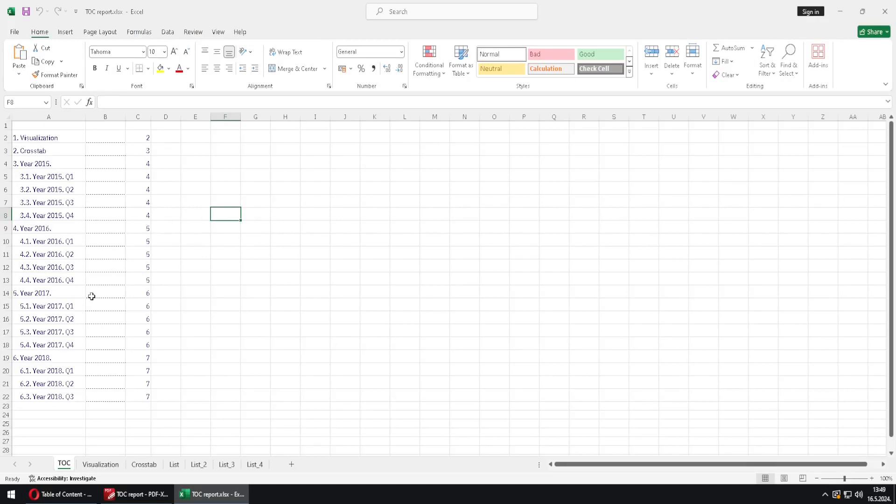
pyautogui.click(48, 244)
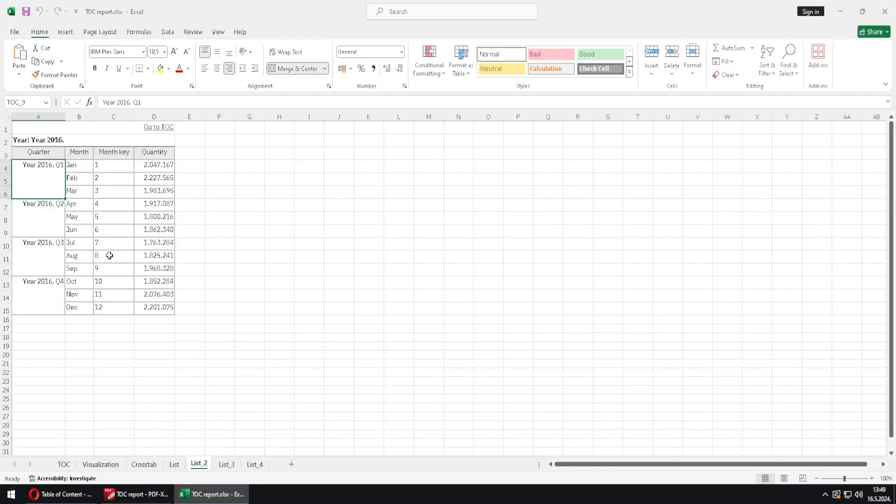
pyautogui.click(167, 130)
pyautogui.click(244, 227)
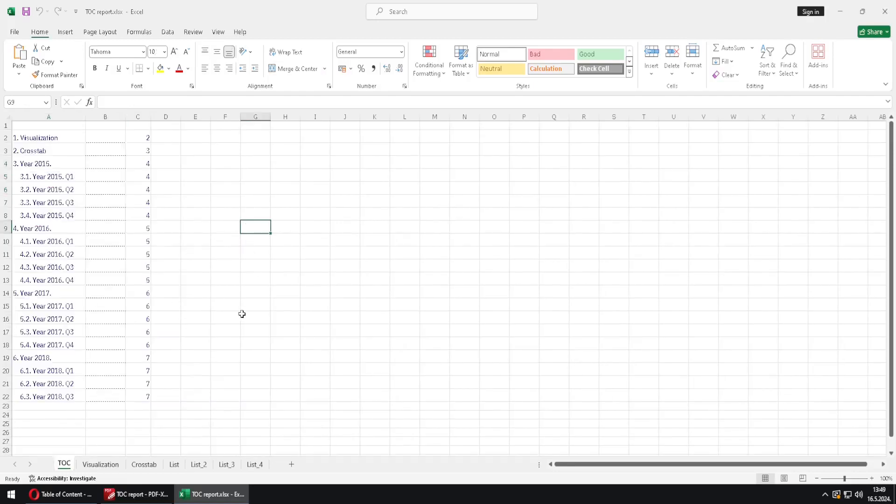